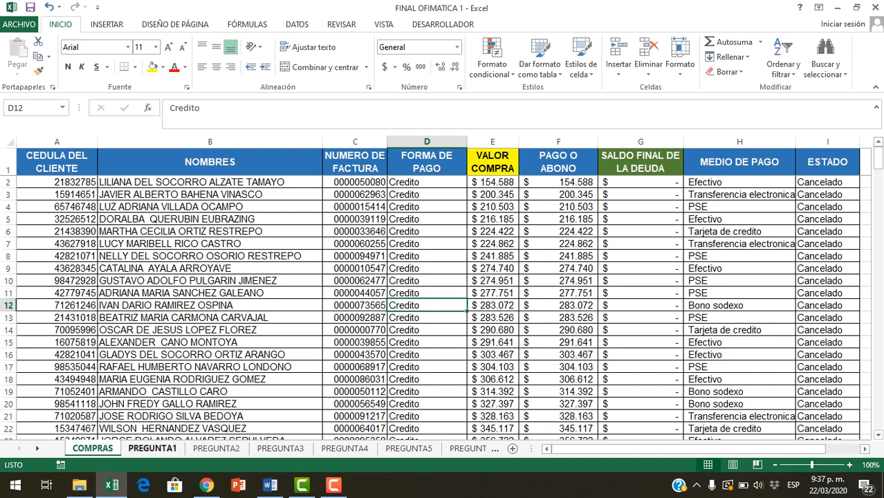
Read the question on the PREGUNTA1 sheet and examine the FORMA DE PAGO column in the COMPRAS data
{"action": "left_click", "coordinate": [152, 448]}
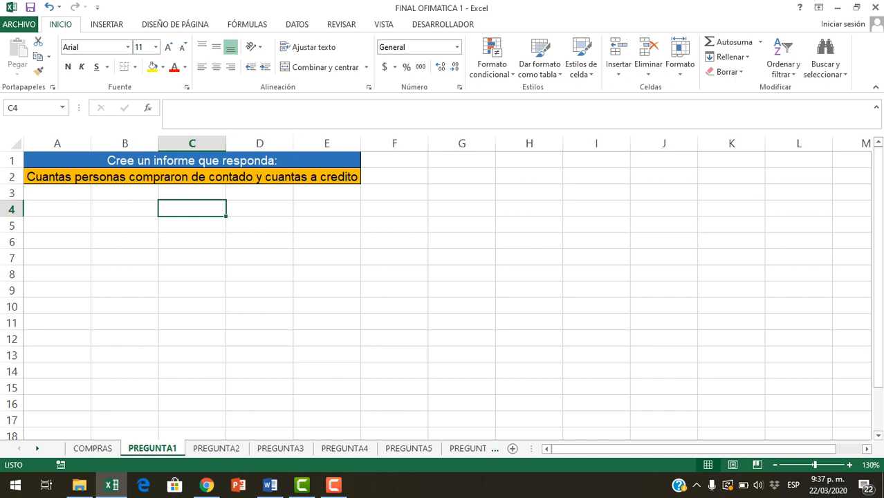
{"action": "left_click", "coordinate": [93, 448]}
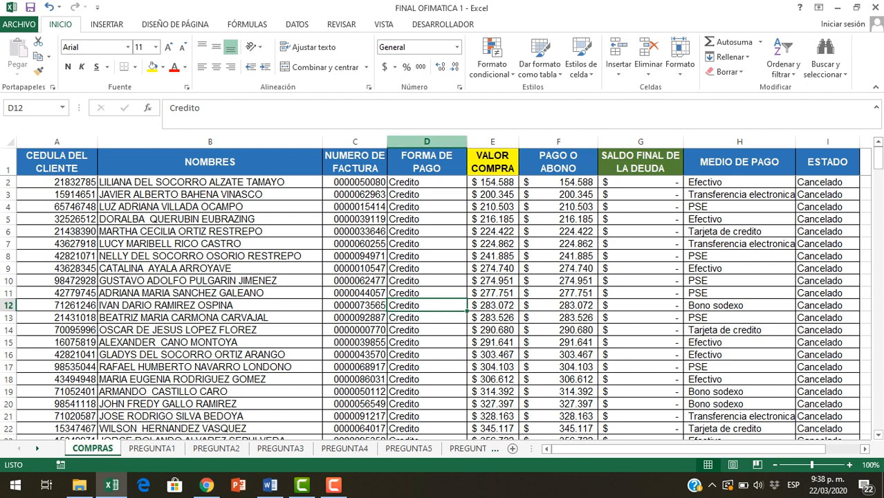
{"action": "left_click", "coordinate": [426, 141]}
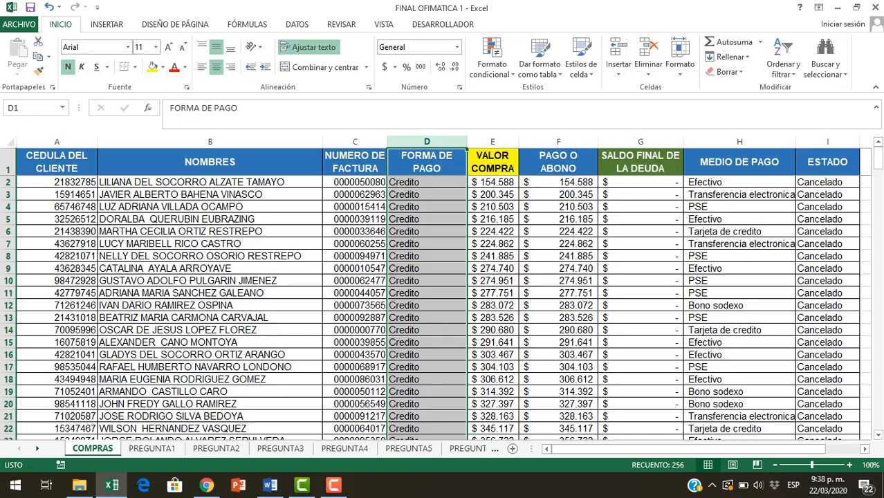
{"action": "left_click_drag", "start_coordinate": [876, 157], "coordinate": [877, 198]}
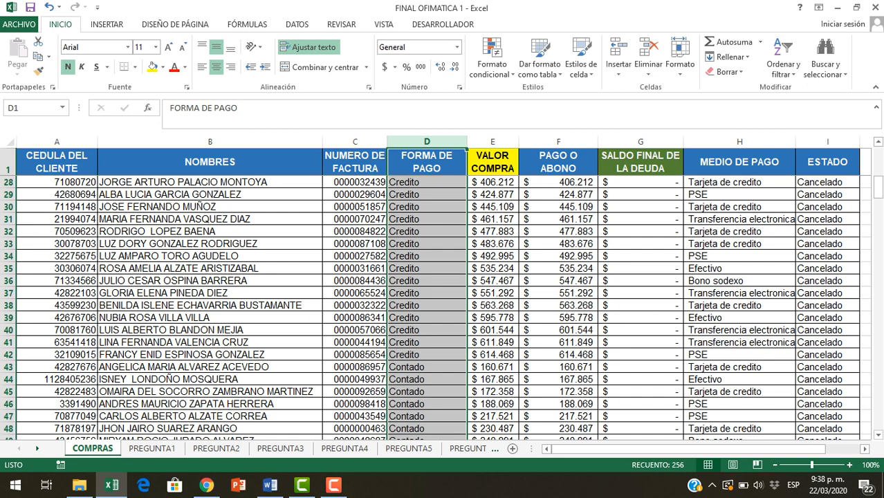
{"action": "left_click_drag", "start_coordinate": [878, 187], "coordinate": [877, 158]}
{"action": "left_click", "coordinate": [355, 269]}
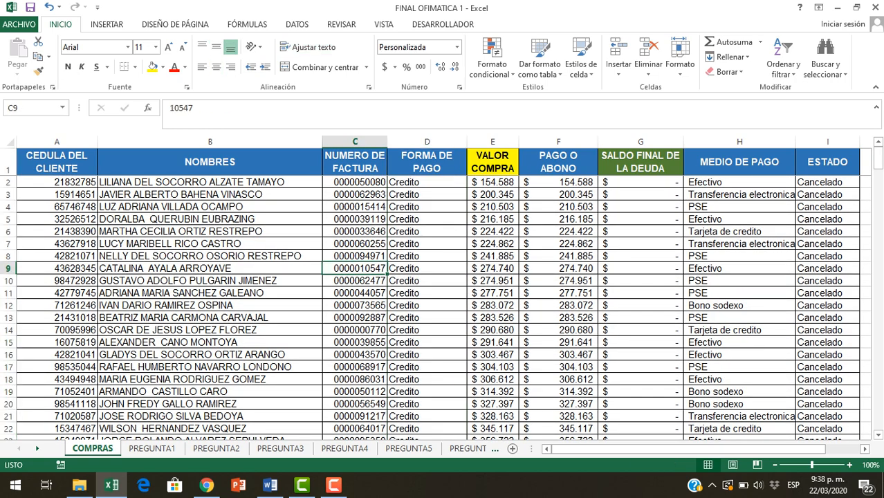
{"action": "left_click", "coordinate": [152, 448]}
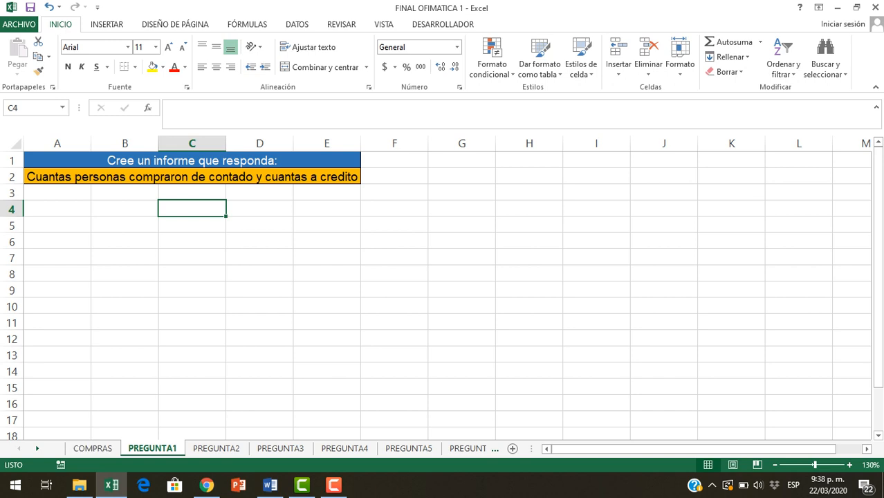
{"action": "left_click", "coordinate": [192, 177]}
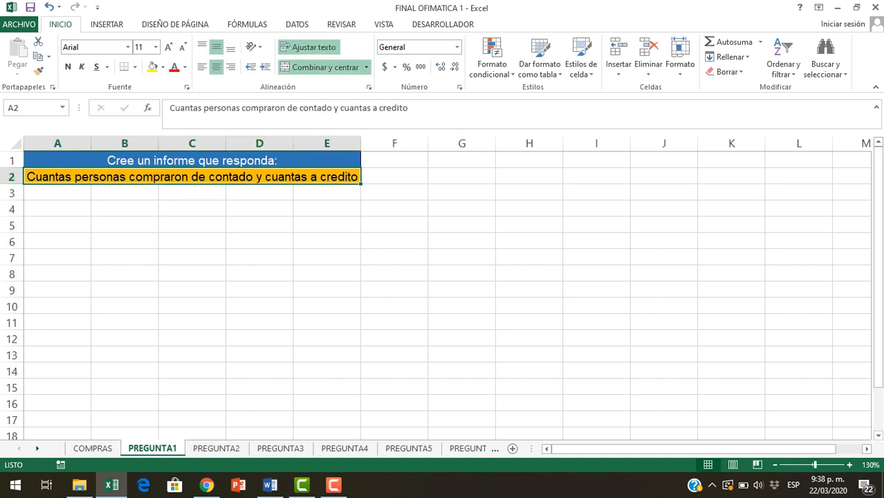
{"action": "left_click", "coordinate": [92, 448]}
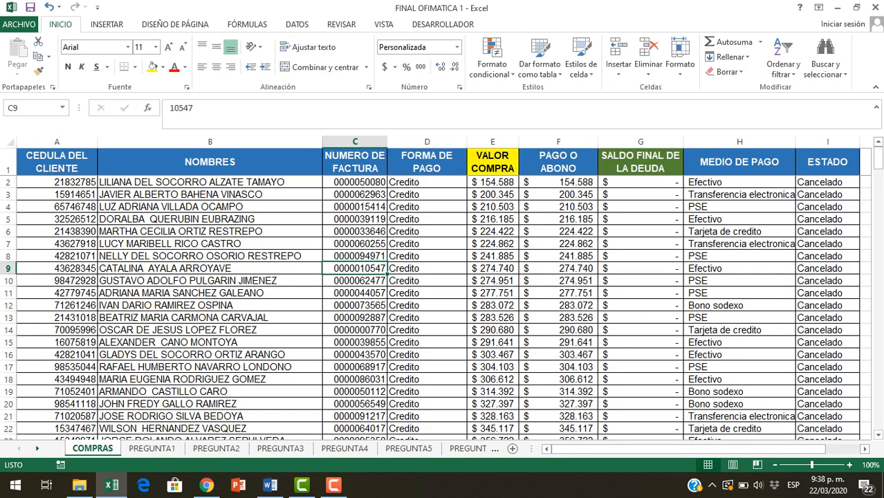
{"action": "left_click", "coordinate": [427, 162]}
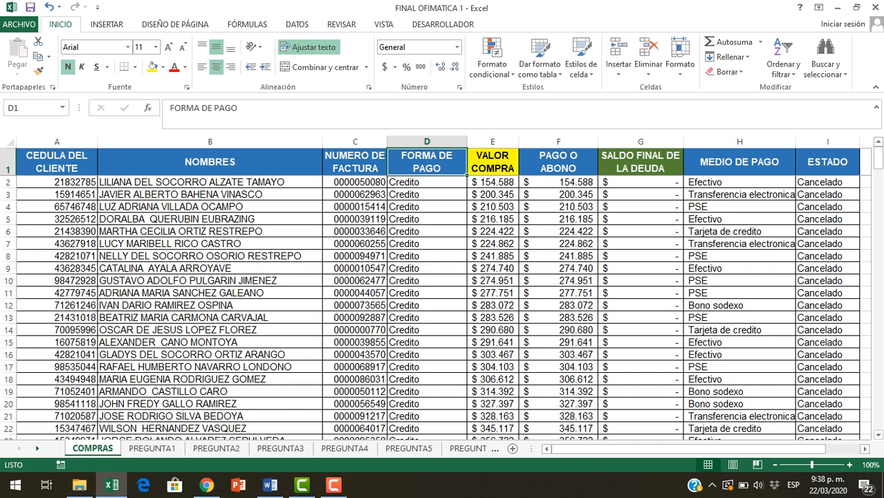
{"action": "left_click", "coordinate": [210, 219]}
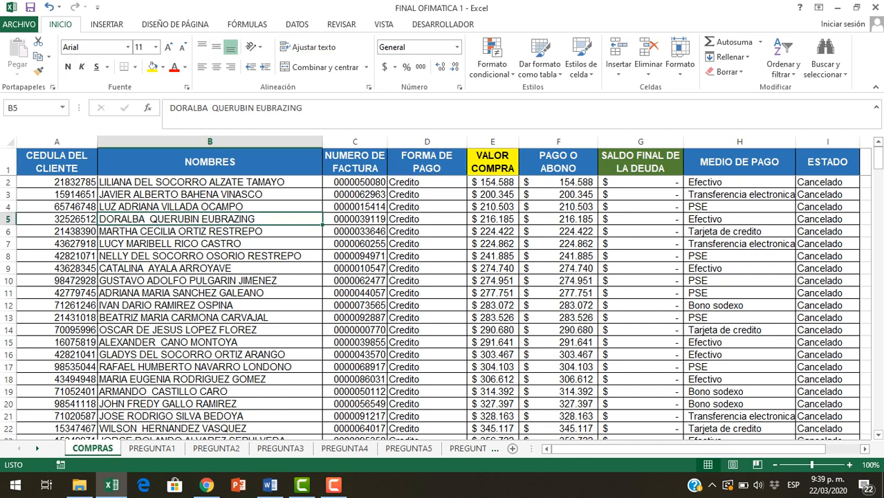
{"action": "left_click", "coordinate": [427, 256]}
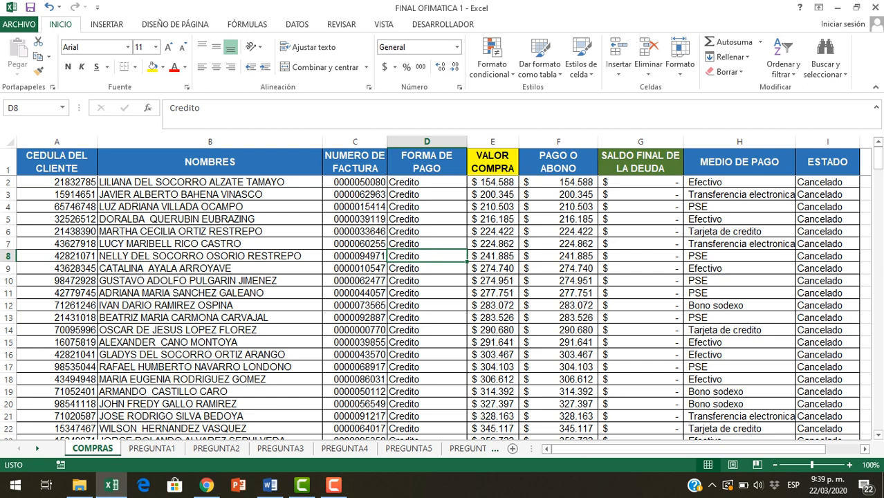
Create a pivot table from COMPRAS!$A$1:$I$256, placing it on the existing PREGUNTA1 sheet at cell A6
{"action": "left_click", "coordinate": [427, 305]}
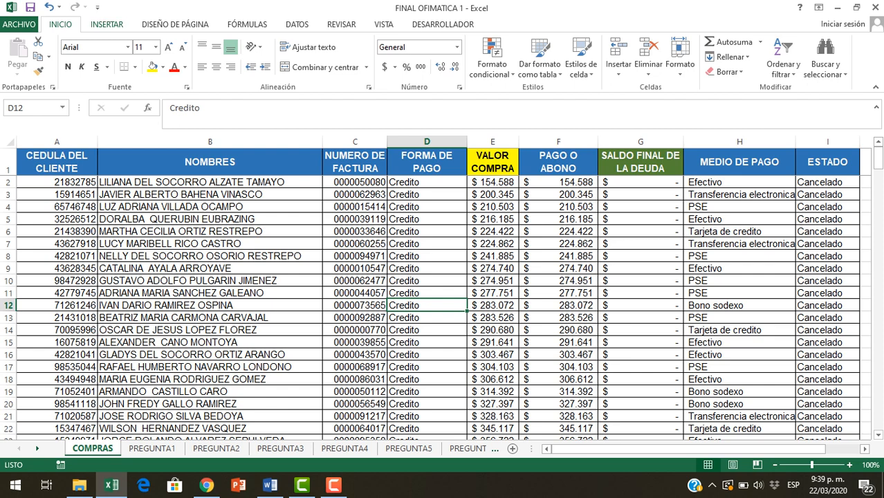
{"action": "left_click", "coordinate": [106, 24]}
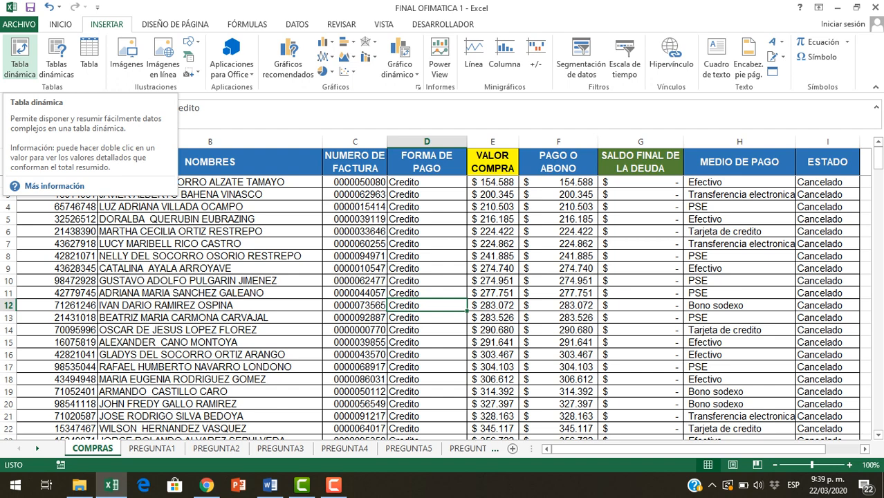
{"action": "left_click", "coordinate": [20, 55]}
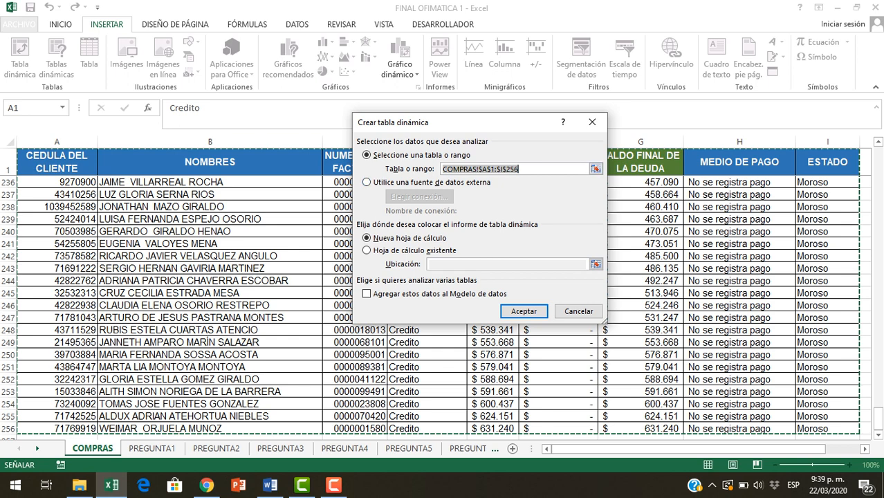
{"action": "left_click_drag", "start_coordinate": [456, 123], "coordinate": [629, 221]}
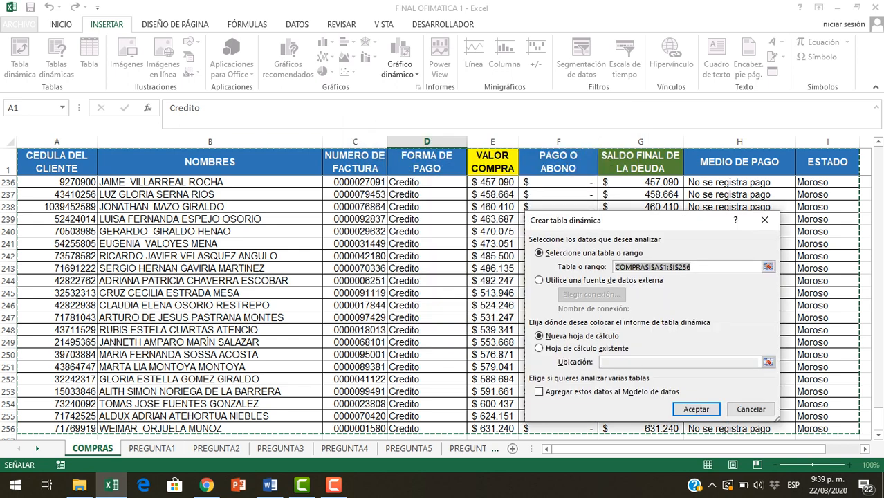
{"action": "left_click_drag", "start_coordinate": [629, 221], "coordinate": [436, 136]}
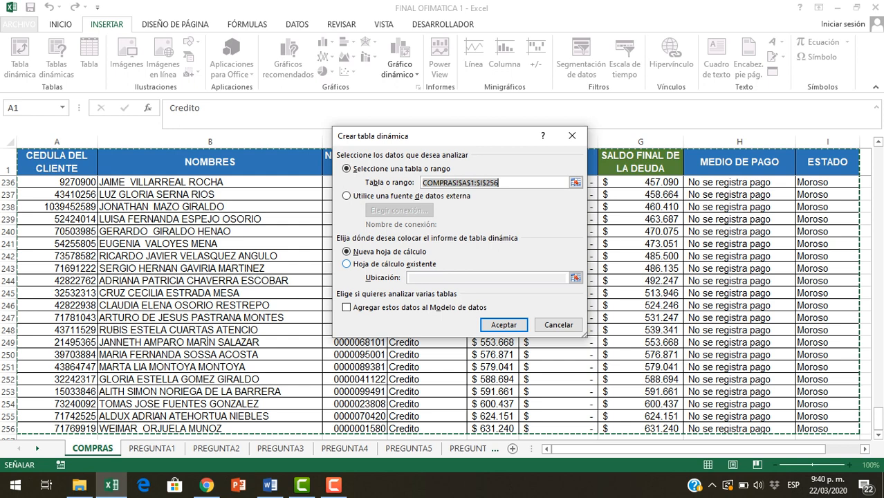
{"action": "key", "text": "alt+x"}
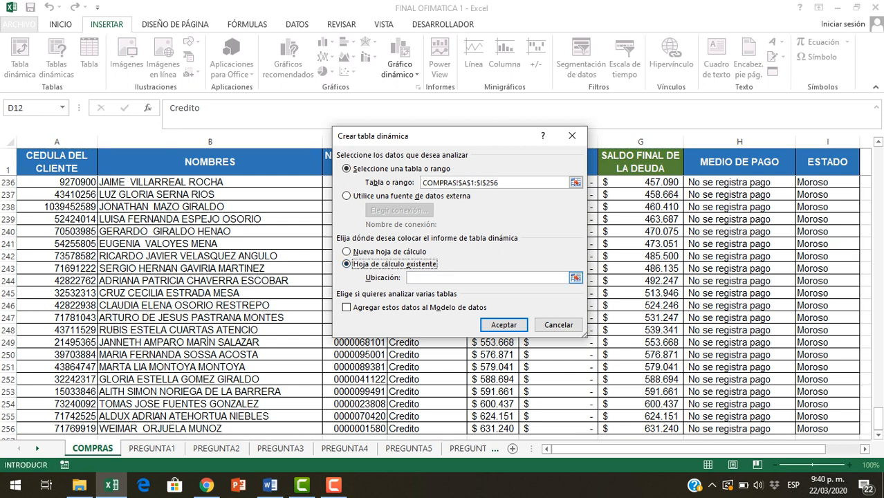
{"action": "left_click", "coordinate": [576, 278]}
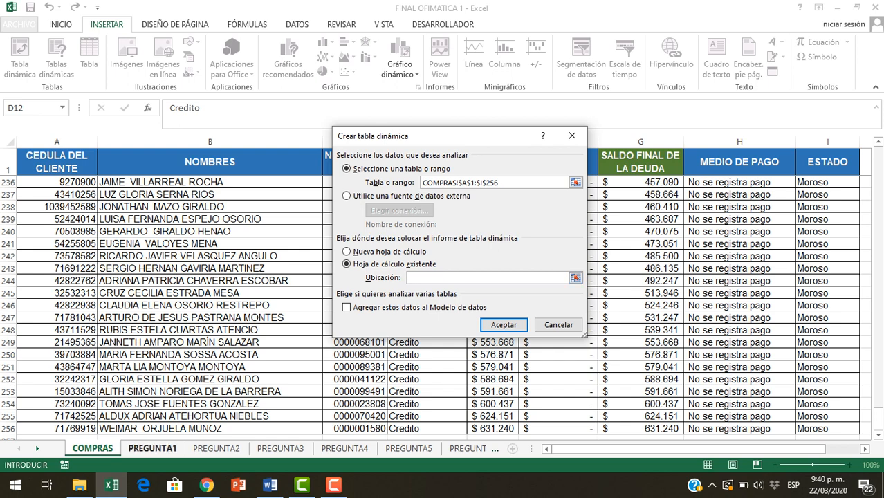
{"action": "left_click", "coordinate": [152, 448]}
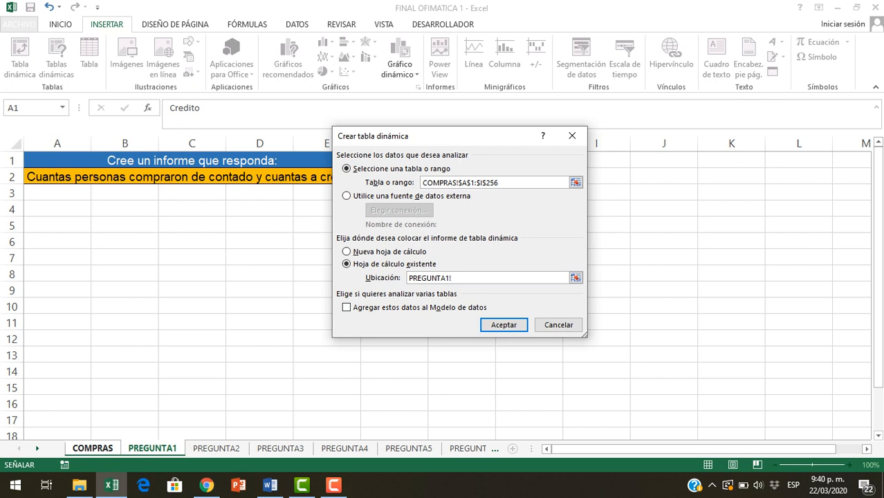
{"action": "left_click", "coordinate": [57, 209]}
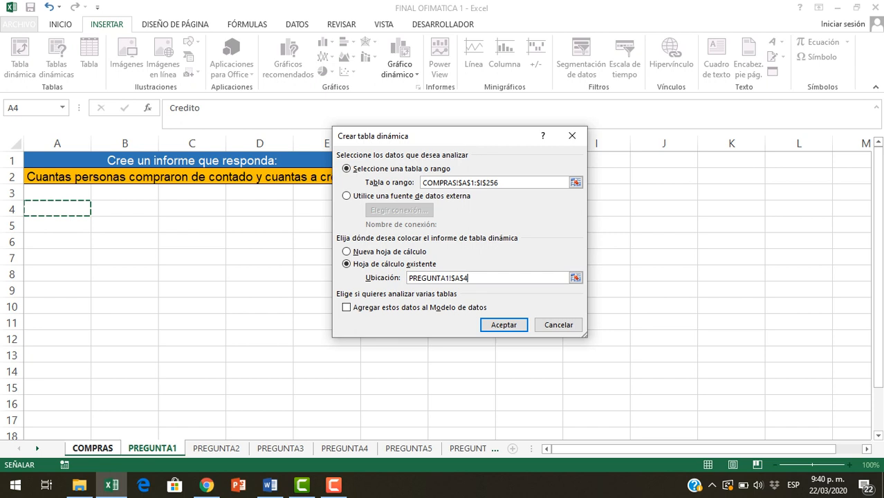
{"action": "left_click", "coordinate": [58, 241]}
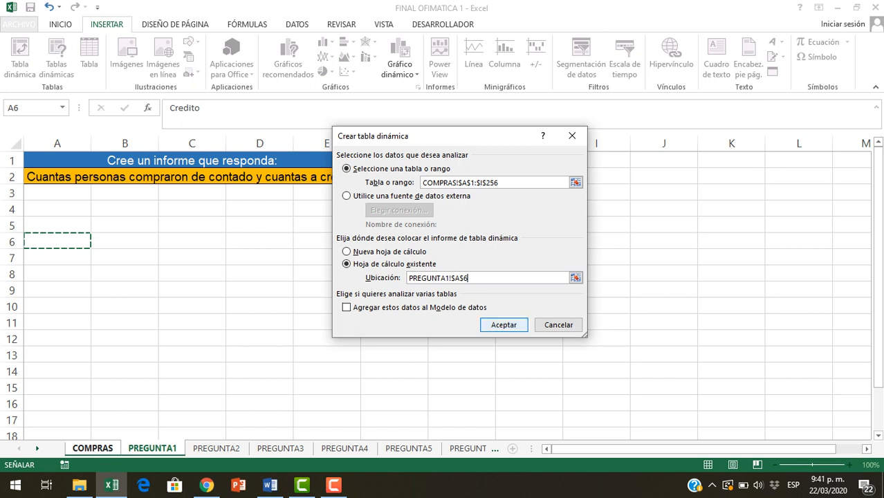
{"action": "key", "text": "Return"}
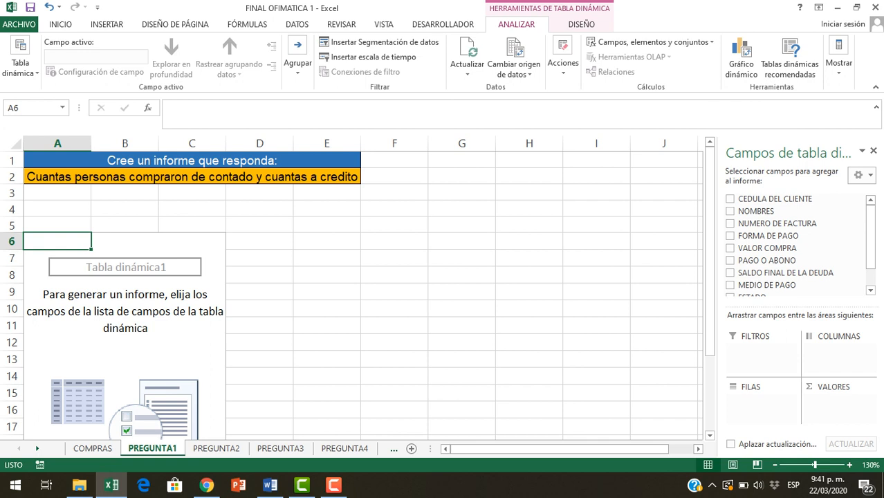
Activate the empty pivot table on PREGUNTA1 and widen its field list so the full field names fit
{"action": "left_click", "coordinate": [124, 241]}
{"action": "left_click", "coordinate": [125, 325]}
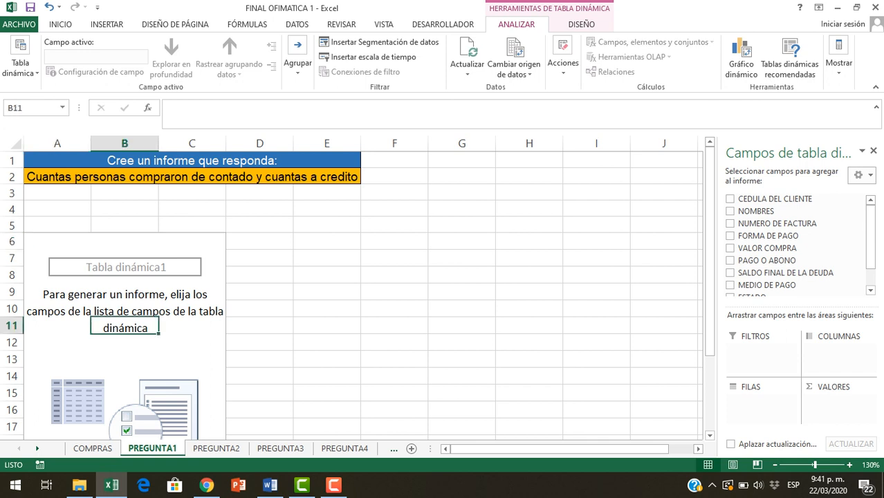
{"action": "left_click", "coordinate": [394, 224]}
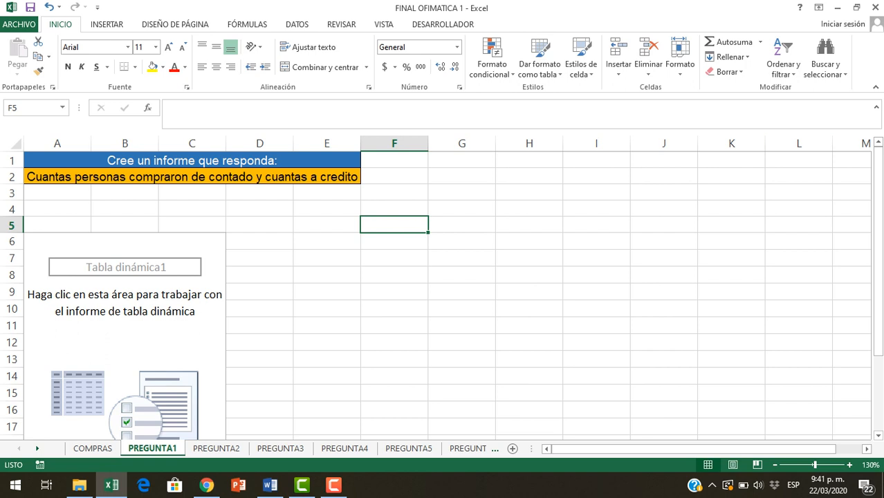
{"action": "left_click", "coordinate": [125, 258]}
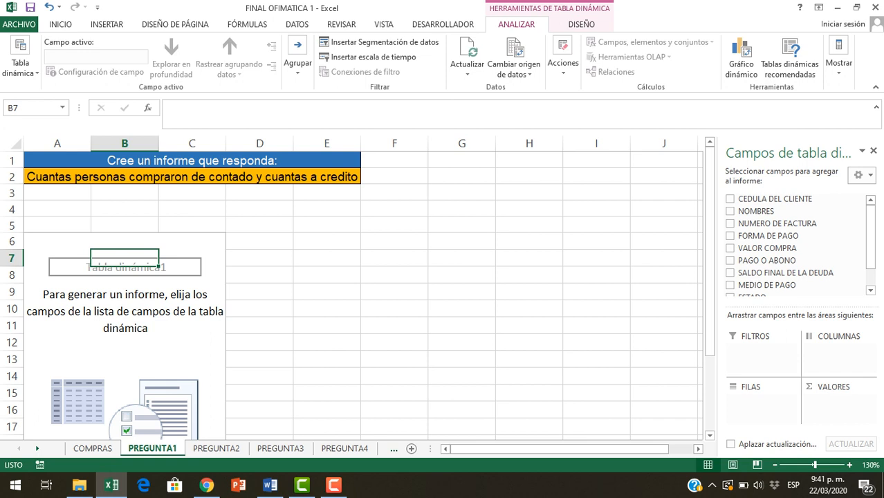
{"action": "left_click_drag", "start_coordinate": [717, 277], "coordinate": [607, 276]}
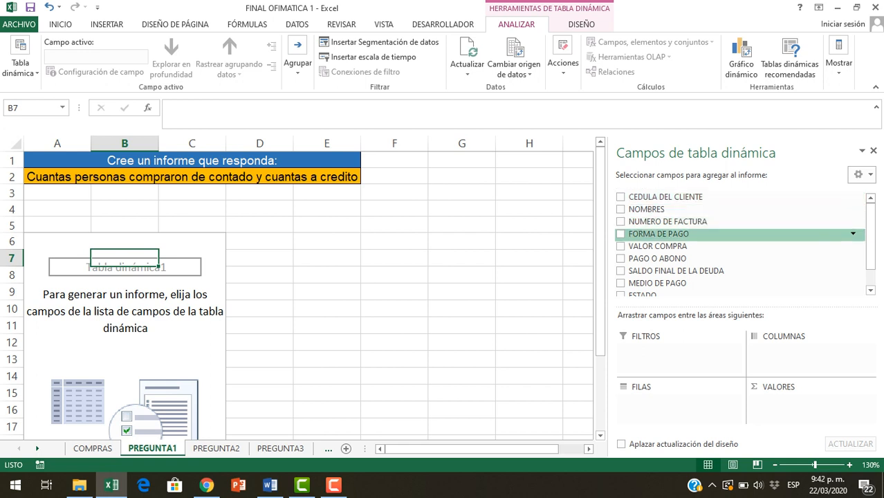
Compare the pivot table's available fields with the column headings in row 1 of the COMPRAS sheet
{"action": "scroll", "coordinate": [740, 242], "scroll_direction": "down", "scroll_amount": 1}
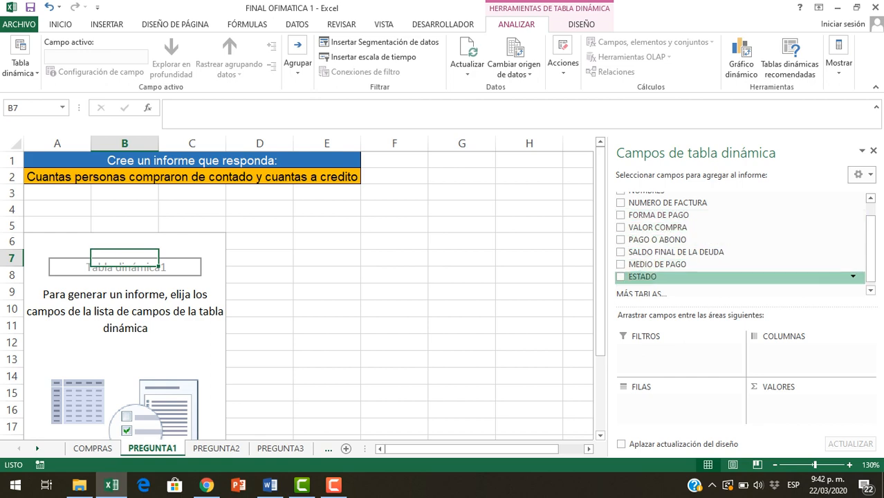
{"action": "left_click", "coordinate": [92, 448]}
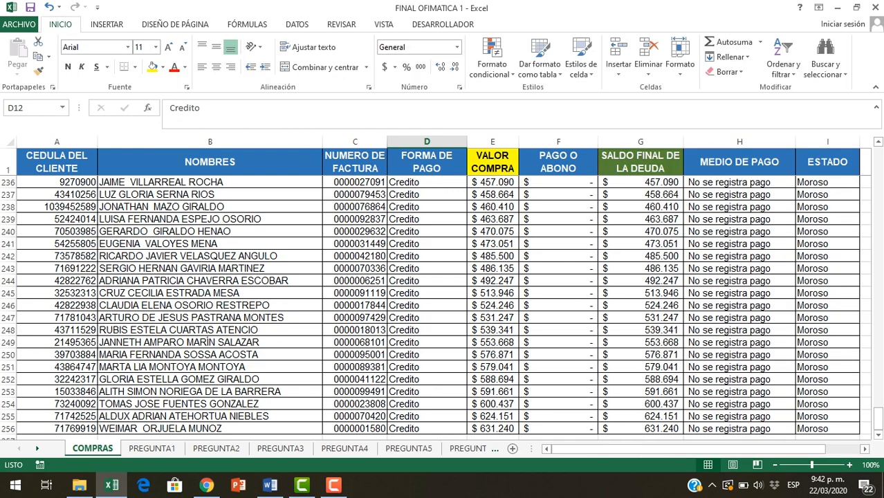
{"action": "left_click_drag", "start_coordinate": [57, 161], "coordinate": [827, 162]}
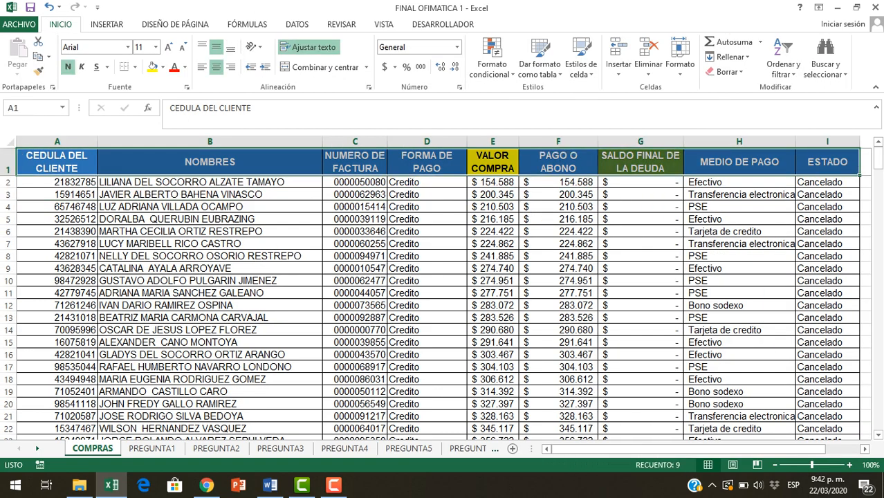
{"action": "left_click", "coordinate": [209, 256]}
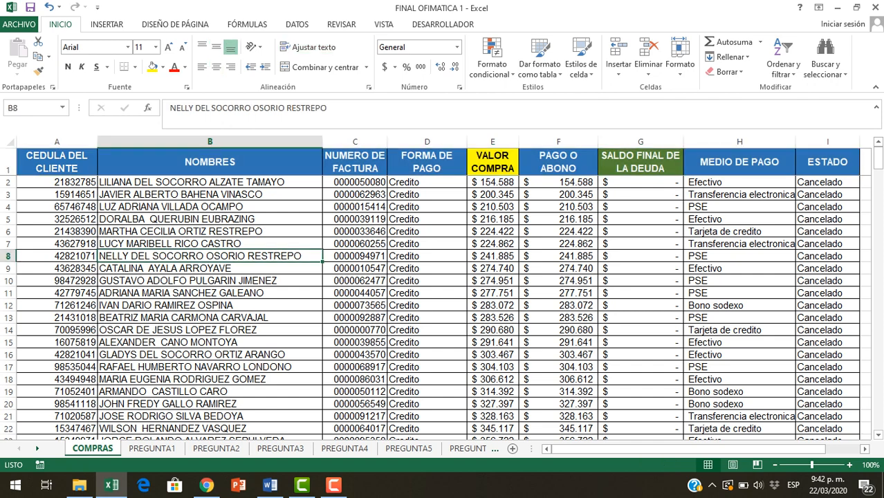
{"action": "left_click", "coordinate": [152, 448]}
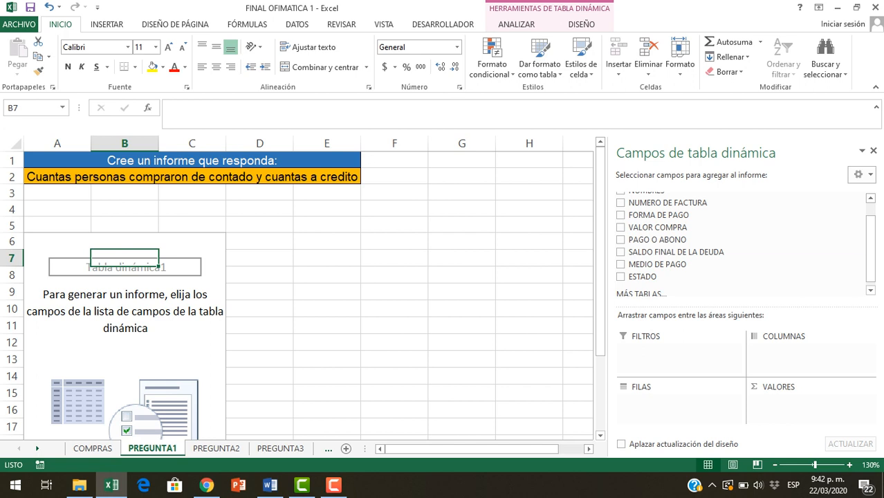
Add the FORMA DE PAGO field to the pivot table's rows on PREGUNTA1
{"action": "scroll", "coordinate": [740, 276], "scroll_direction": "up", "scroll_amount": 2}
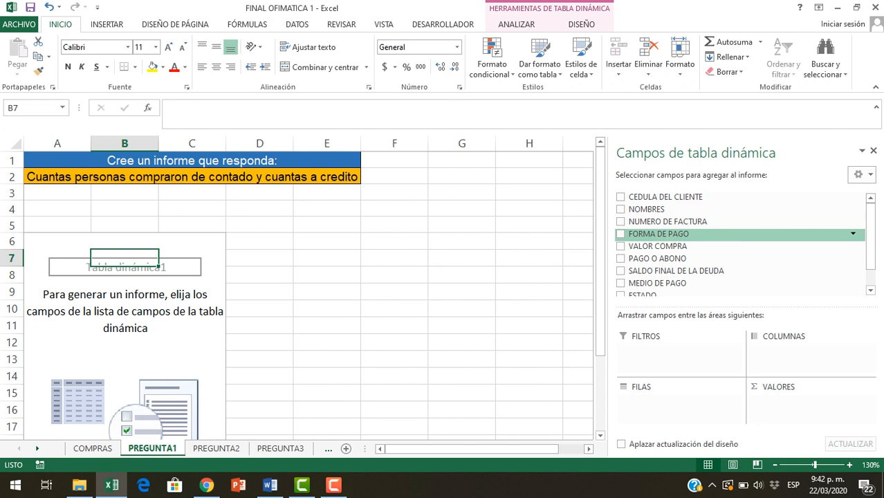
{"action": "scroll", "coordinate": [740, 242], "scroll_direction": "down", "scroll_amount": 1}
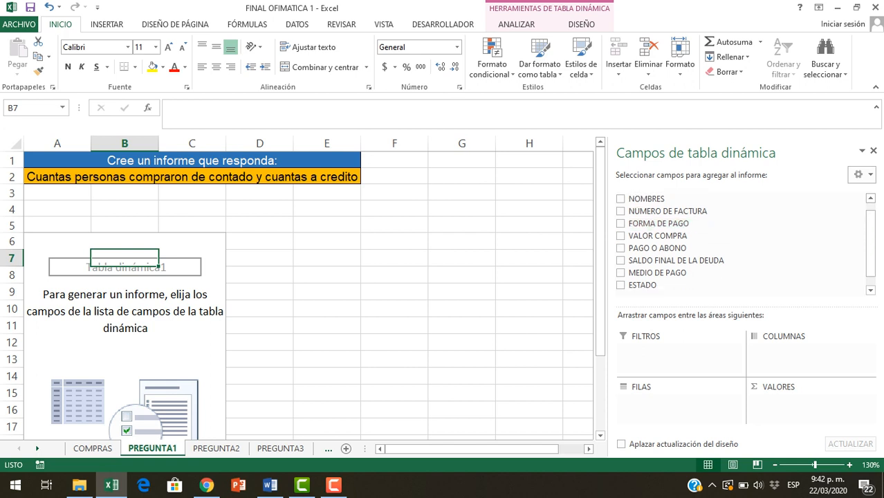
{"action": "left_click_drag", "start_coordinate": [658, 223], "coordinate": [674, 405]}
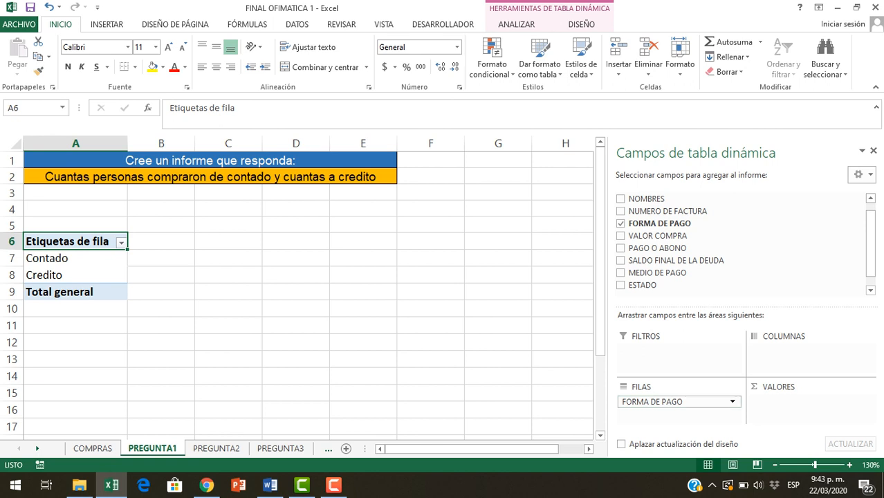
{"action": "left_click", "coordinate": [56, 258]}
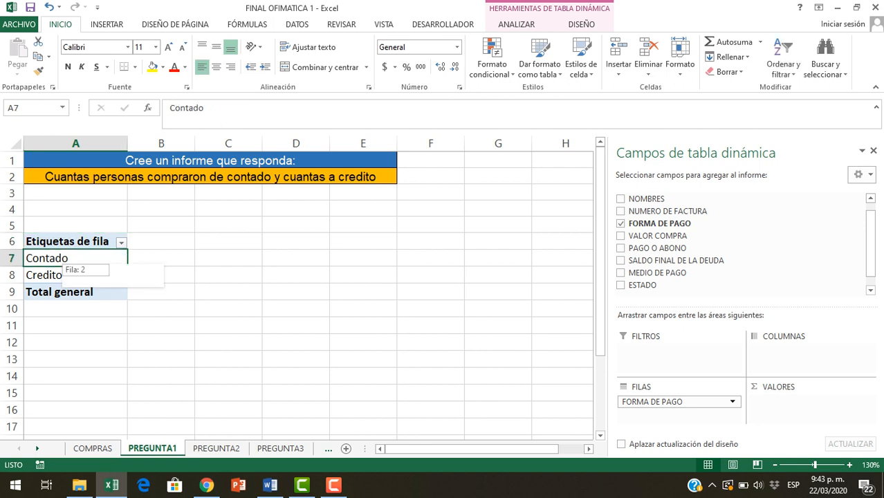
Try the FORMA DE PAGO field in the pivot table's columns and move it back to the rows
{"action": "left_click", "coordinate": [57, 275]}
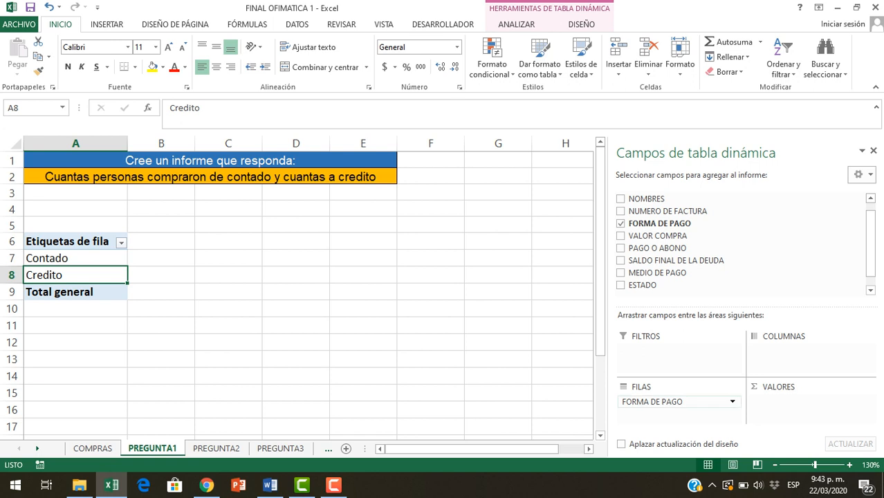
{"action": "left_click_drag", "start_coordinate": [650, 401], "coordinate": [781, 350]}
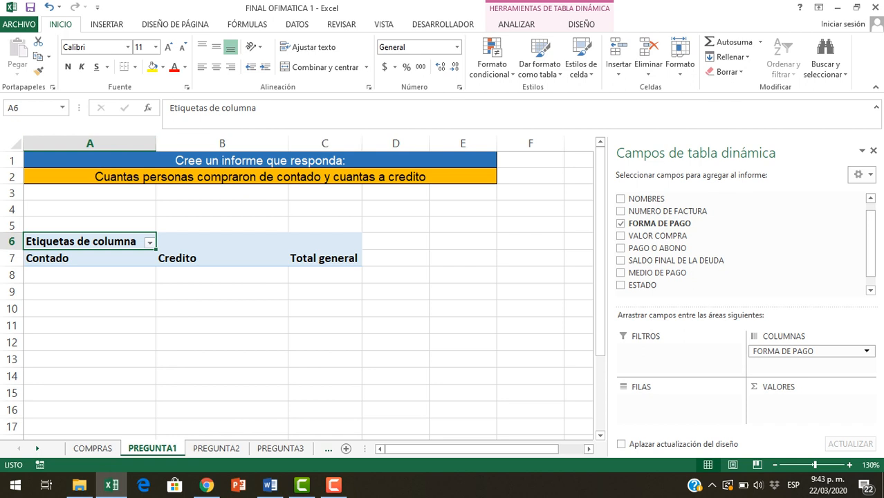
{"action": "left_click_drag", "start_coordinate": [808, 350], "coordinate": [677, 401]}
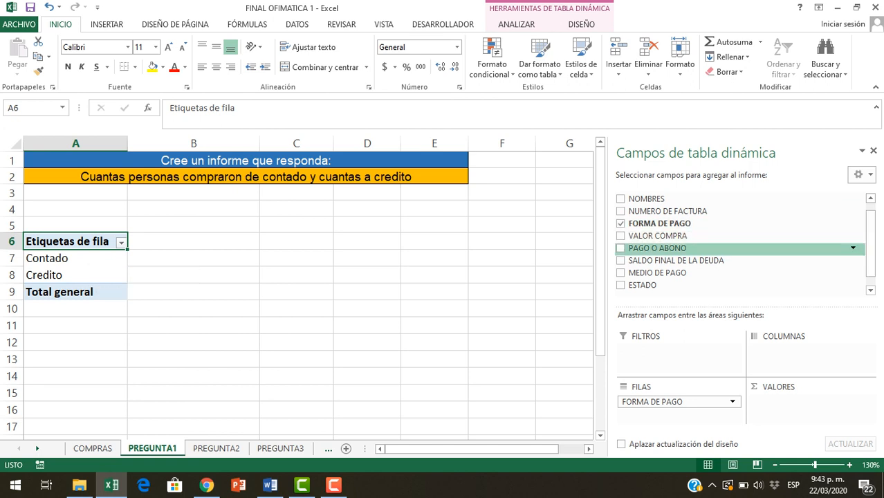
Add the NOMBRES field to the pivot table's values and remove it again
{"action": "scroll", "coordinate": [691, 258], "scroll_direction": "up", "scroll_amount": 1}
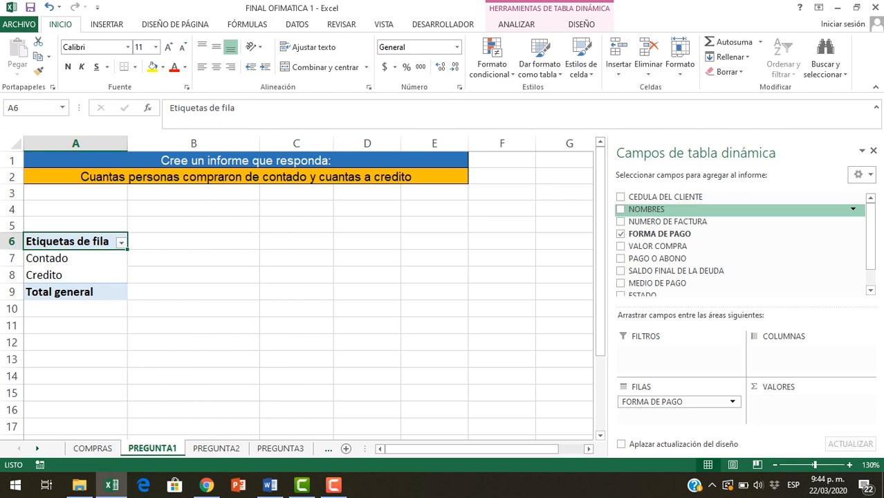
{"action": "scroll", "coordinate": [740, 246], "scroll_direction": "down", "scroll_amount": 1}
{"action": "left_click_drag", "start_coordinate": [659, 210], "coordinate": [808, 405]}
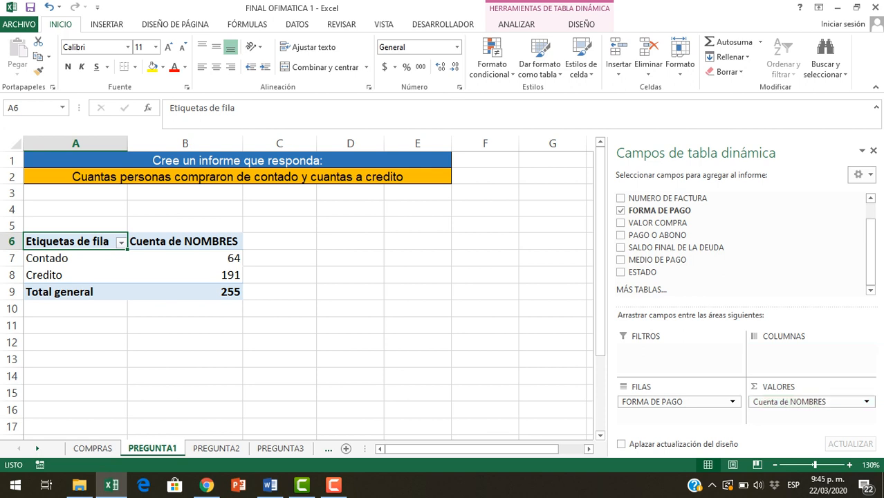
{"action": "left_click_drag", "start_coordinate": [789, 402], "coordinate": [750, 247]}
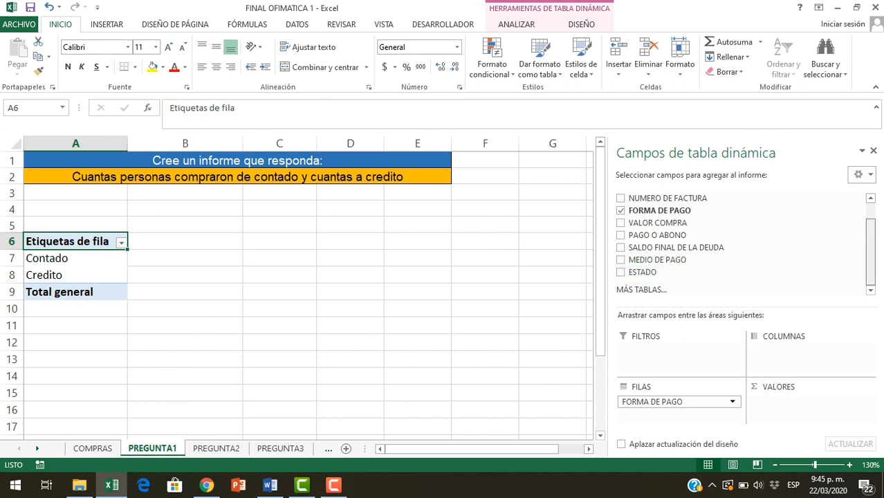
Add the CEDULA DEL CLIENTE field to the pivot table's values and summarize it by Cuenta
{"action": "scroll", "coordinate": [743, 246], "scroll_direction": "up", "scroll_amount": 1}
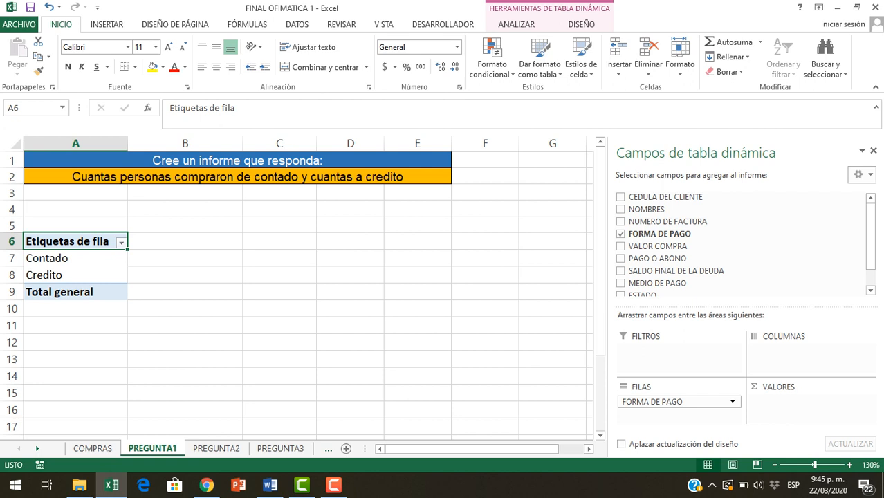
{"action": "left_click_drag", "start_coordinate": [667, 197], "coordinate": [809, 404]}
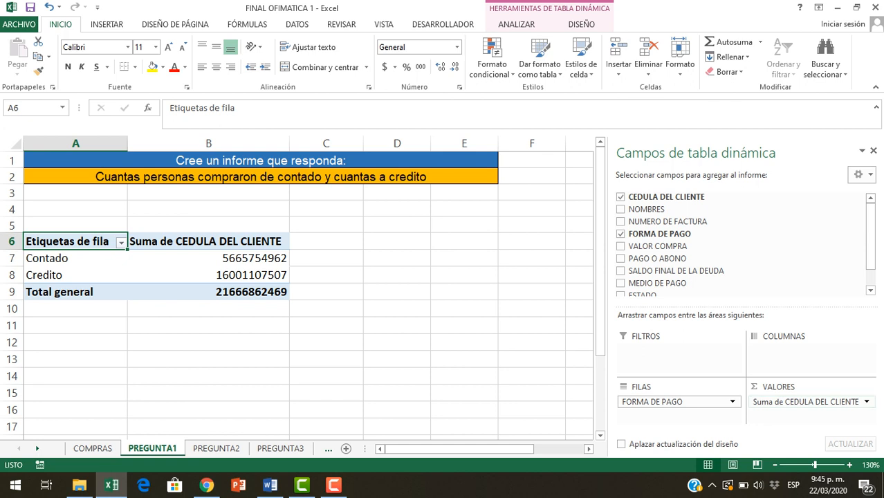
{"action": "left_click", "coordinate": [806, 401]}
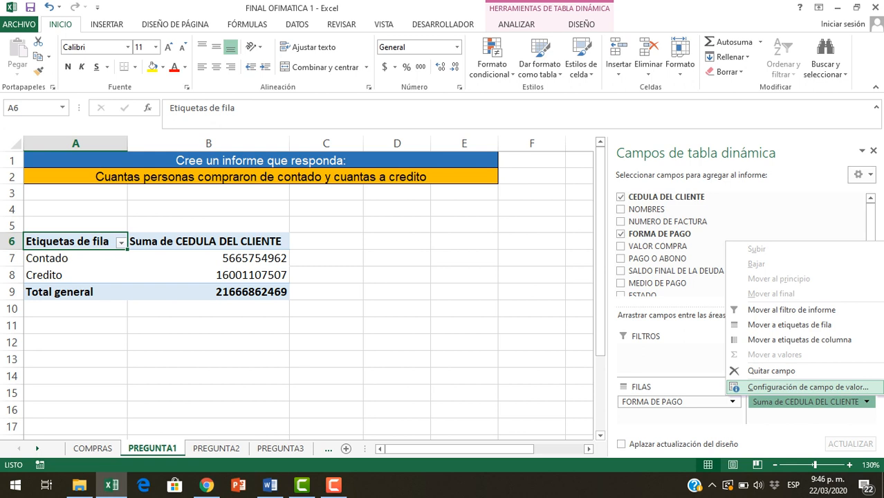
{"action": "left_click", "coordinate": [807, 386]}
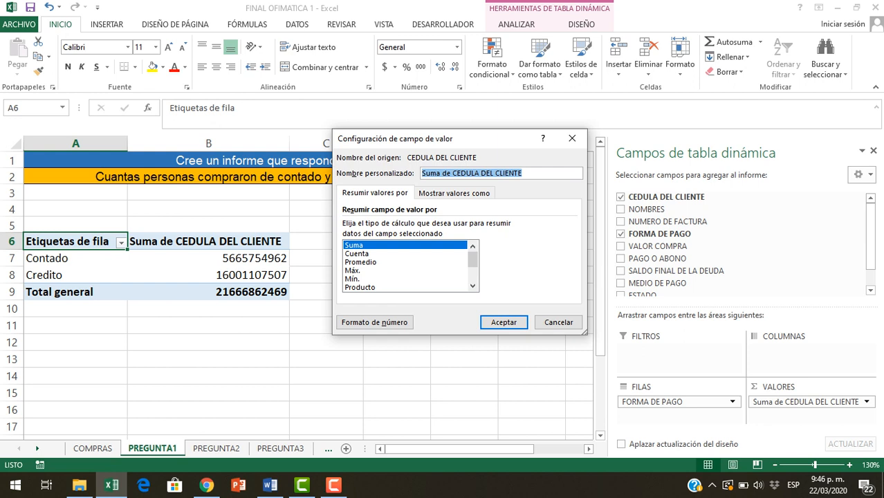
{"action": "left_click", "coordinate": [357, 254]}
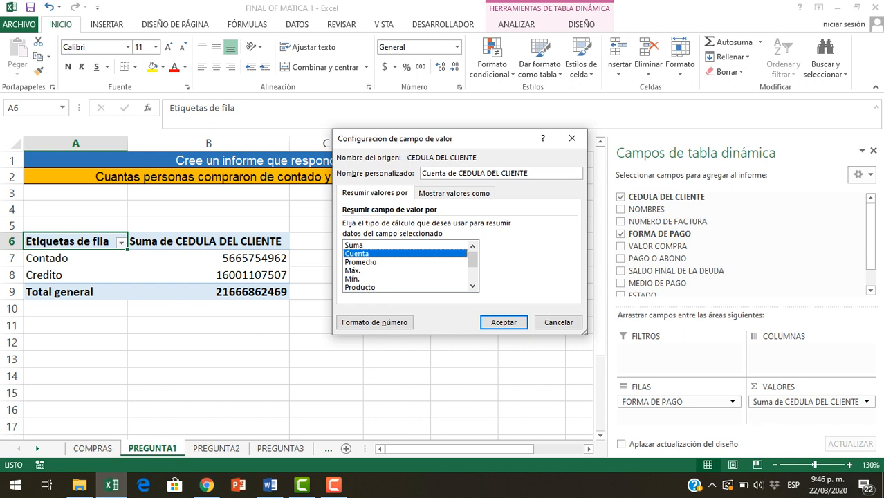
{"action": "left_click", "coordinate": [503, 323]}
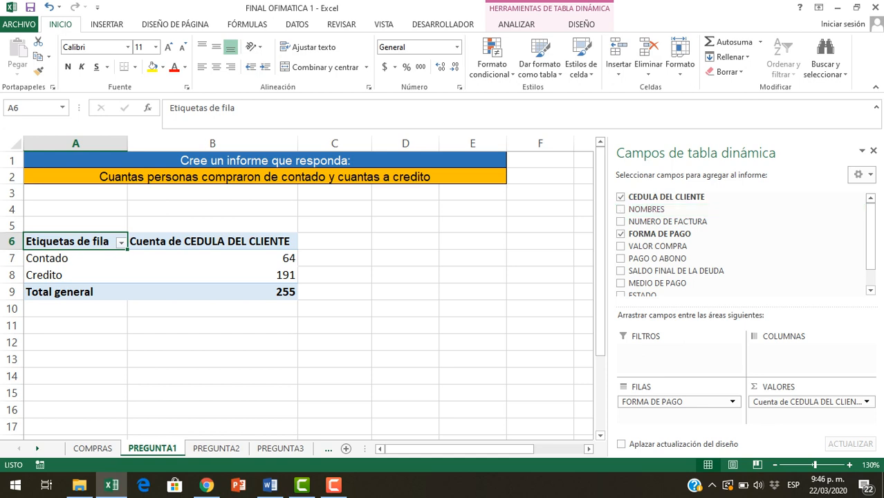
Check the NOMBRES column on COMPRAS and replace CEDULA DEL CLIENTE with NOMBRES in the values of the PREGUNTA1 pivot table
{"action": "left_click", "coordinate": [92, 448]}
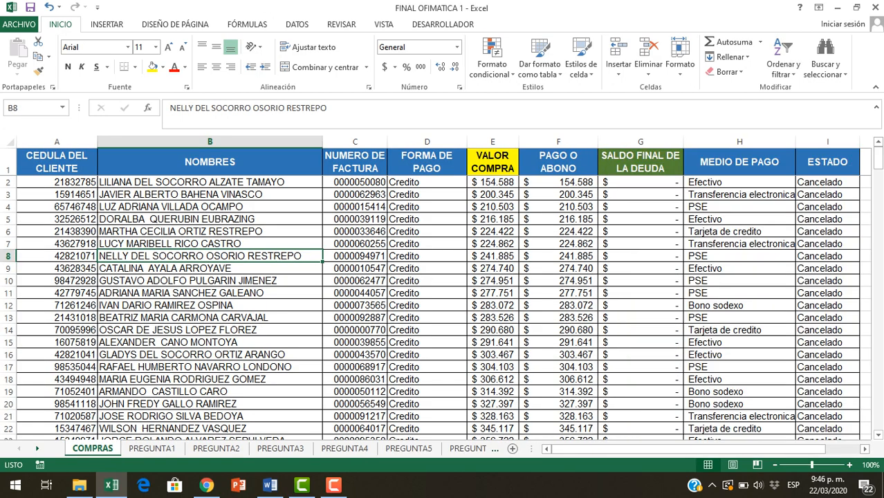
{"action": "left_click_drag", "start_coordinate": [209, 182], "coordinate": [210, 195]}
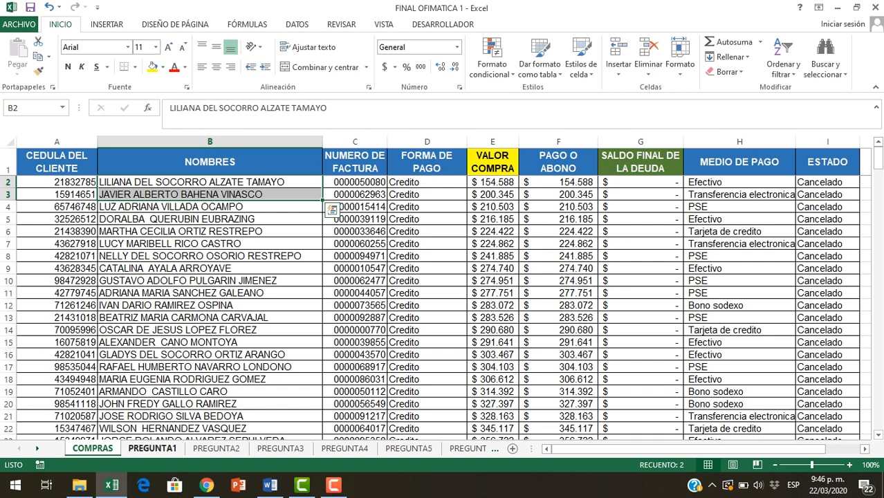
{"action": "left_click", "coordinate": [152, 448]}
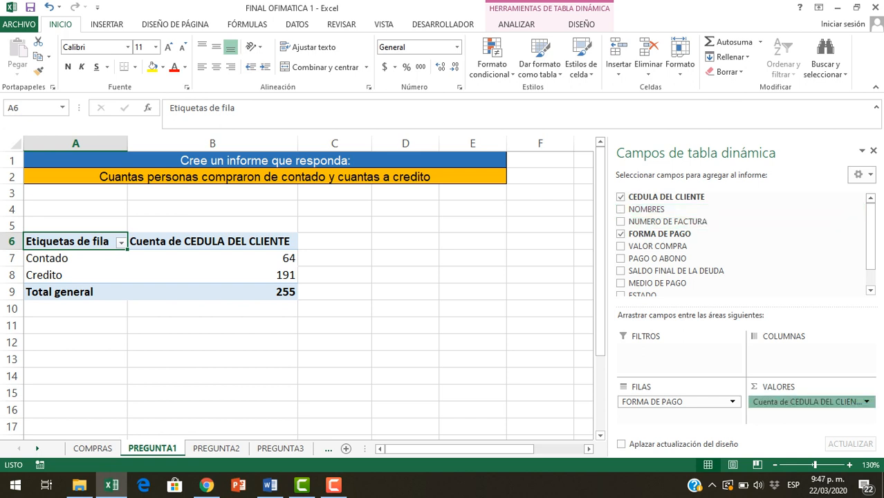
{"action": "left_click_drag", "start_coordinate": [806, 402], "coordinate": [764, 262]}
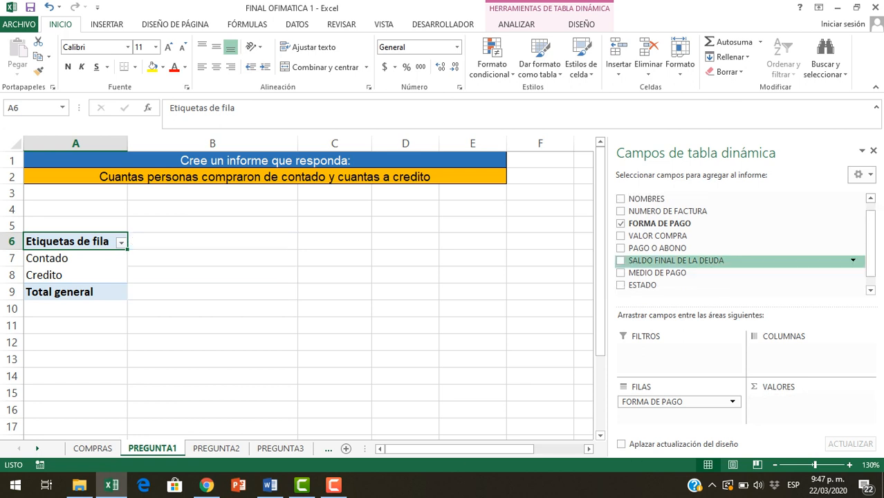
{"action": "left_click_drag", "start_coordinate": [646, 199], "coordinate": [791, 403]}
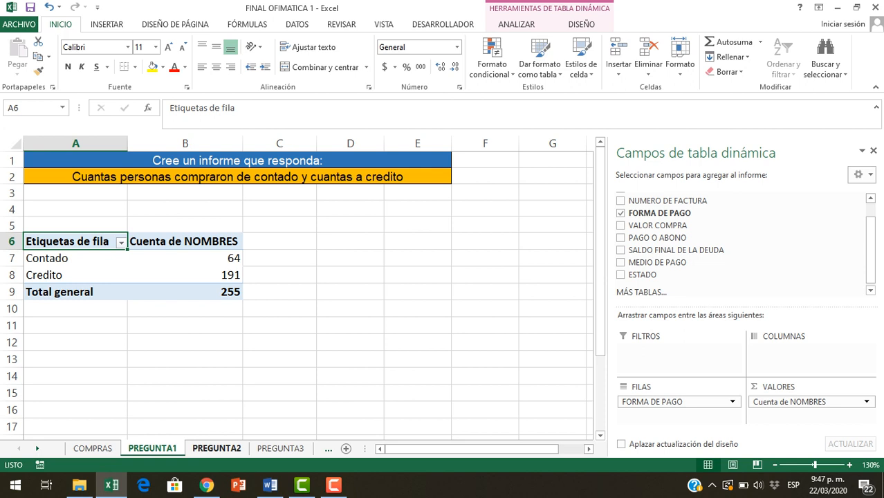
Read the question on the PREGUNTA2 sheet and examine the entries down the ESTADO column of the COMPRAS sheet
{"action": "left_click", "coordinate": [216, 448]}
{"action": "left_click", "coordinate": [234, 323]}
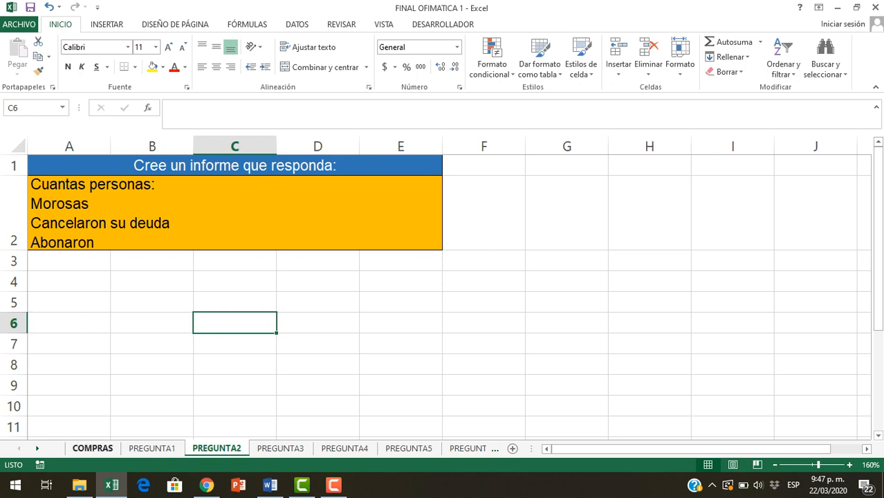
{"action": "left_click", "coordinate": [92, 448]}
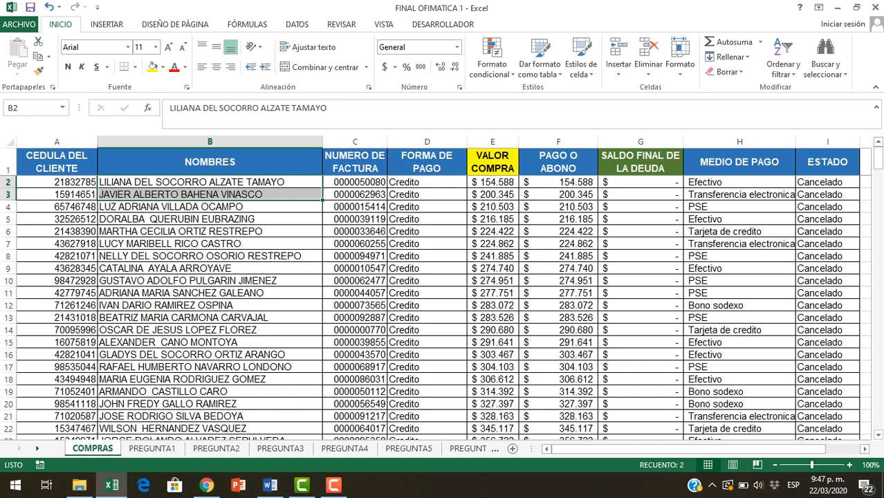
{"action": "left_click", "coordinate": [827, 194]}
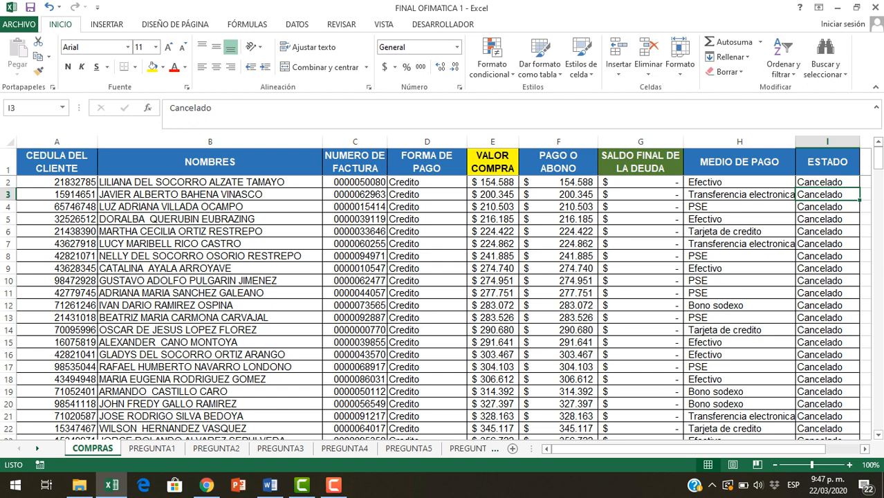
{"action": "left_click", "coordinate": [827, 161]}
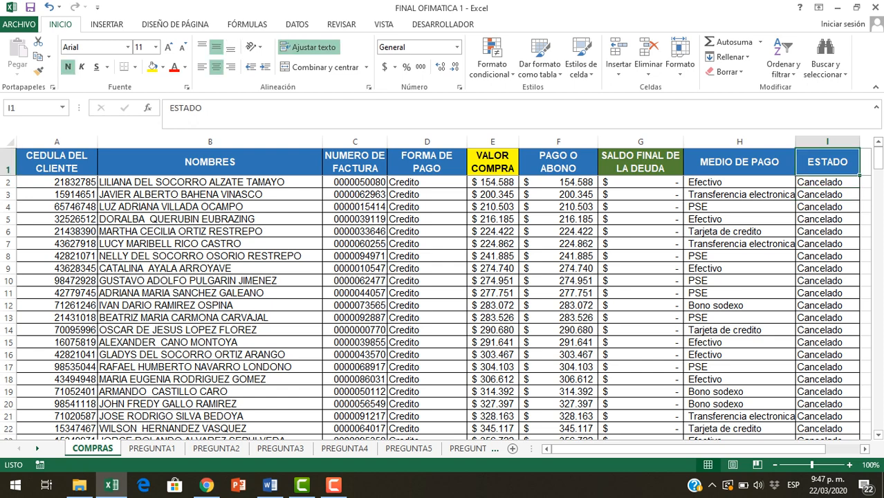
{"action": "key", "text": "Down"}
{"action": "key", "text": "Down"}
{"action": "key", "text": "Down"}
{"action": "key", "text": "Down"}
{"action": "key", "text": "Down"}
{"action": "key", "text": "Down"}
{"action": "key", "text": "Down"}
{"action": "key", "text": "Down"}
{"action": "key", "text": "Down"}
{"action": "key", "text": "Down"}
{"action": "key", "text": "Down"}
{"action": "key", "text": "Down"}
{"action": "key", "text": "Down"}
{"action": "key", "text": "Down"}
{"action": "key", "text": "Down"}
{"action": "key", "text": "Down"}
{"action": "key", "text": "Down"}
{"action": "key", "text": "Down"}
{"action": "key", "text": "Down"}
{"action": "key", "text": "Down"}
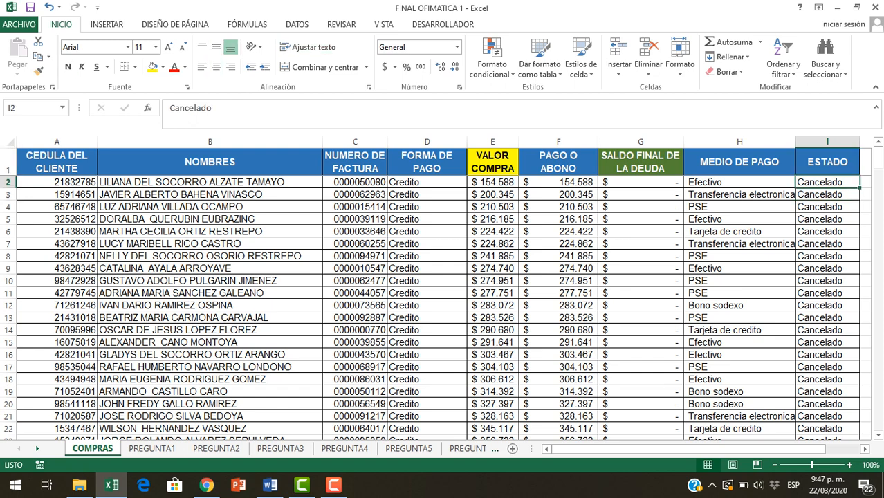
{"action": "key", "text": "Down"}
{"action": "key", "text": "Down"}
{"action": "key", "text": "Down"}
{"action": "key", "text": "Down"}
{"action": "key", "text": "Down"}
{"action": "key", "text": "Down"}
{"action": "key", "text": "Down"}
{"action": "key", "text": "Down"}
{"action": "key", "text": "Down"}
{"action": "key", "text": "Down"}
{"action": "key", "text": "Down"}
{"action": "key", "text": "Down"}
{"action": "key", "text": "Down"}
{"action": "key", "text": "Down"}
{"action": "key", "text": "Down"}
{"action": "key", "text": "Down"}
{"action": "key", "text": "Down"}
{"action": "key", "text": "Down"}
{"action": "key", "text": "Down"}
{"action": "key", "text": "Down"}
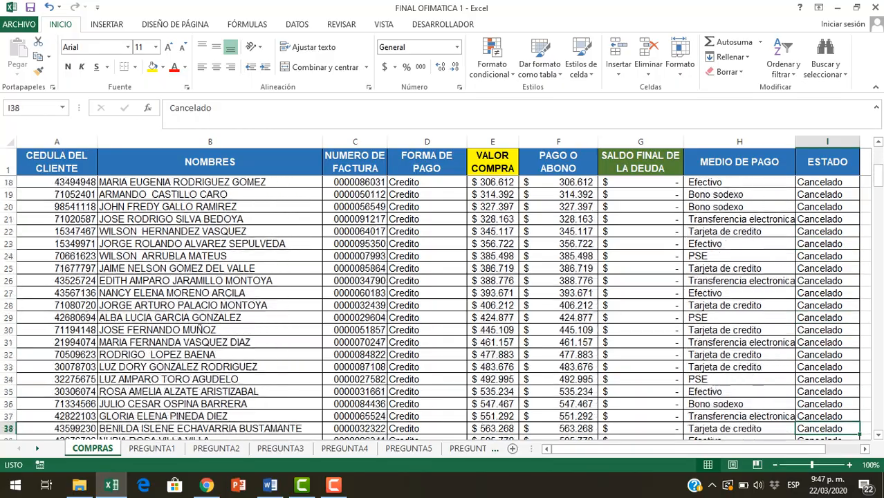
{"action": "key", "text": "Down"}
{"action": "key", "text": "Down"}
{"action": "key", "text": "Down"}
{"action": "key", "text": "Down"}
{"action": "key", "text": "Down"}
{"action": "key", "text": "Down"}
{"action": "key", "text": "Down"}
{"action": "key", "text": "Down"}
{"action": "key", "text": "Down"}
{"action": "key", "text": "Down"}
{"action": "key", "text": "Down"}
{"action": "key", "text": "Down"}
{"action": "key", "text": "Down"}
{"action": "key", "text": "Down"}
{"action": "key", "text": "Down"}
{"action": "key", "text": "Down"}
{"action": "key", "text": "Down"}
{"action": "key", "text": "Down"}
{"action": "key", "text": "Down"}
{"action": "key", "text": "Down"}
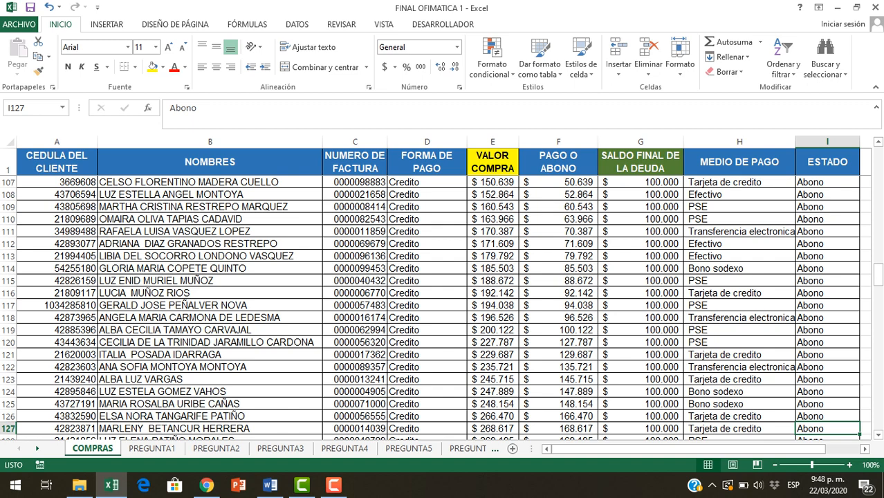
Create a pivot table from COMPRAS!$A$1:$I$256, placing it on the existing PREGUNTA2 sheet at cell A5
{"action": "left_click", "coordinate": [209, 232]}
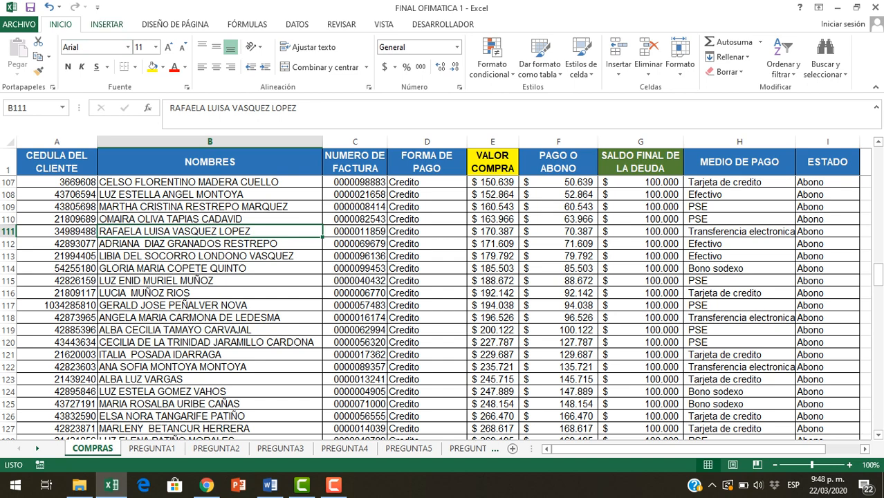
{"action": "left_click", "coordinate": [107, 24]}
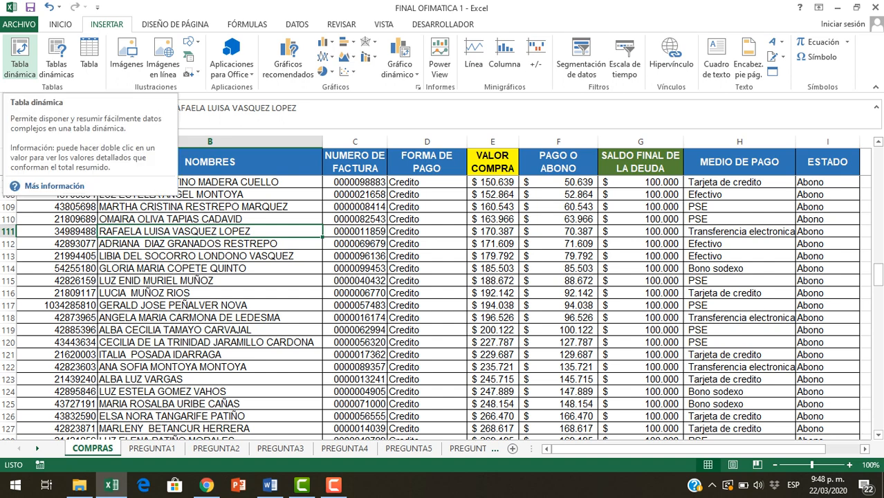
{"action": "left_click", "coordinate": [19, 58]}
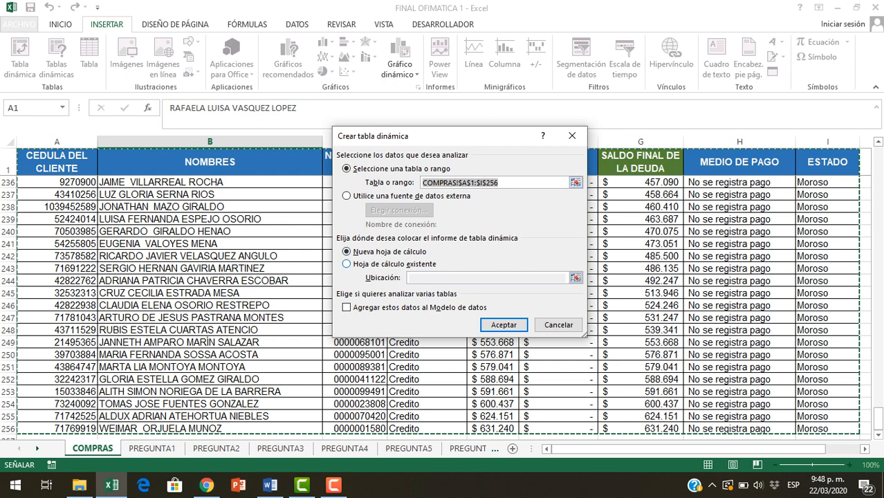
{"action": "left_click", "coordinate": [346, 264]}
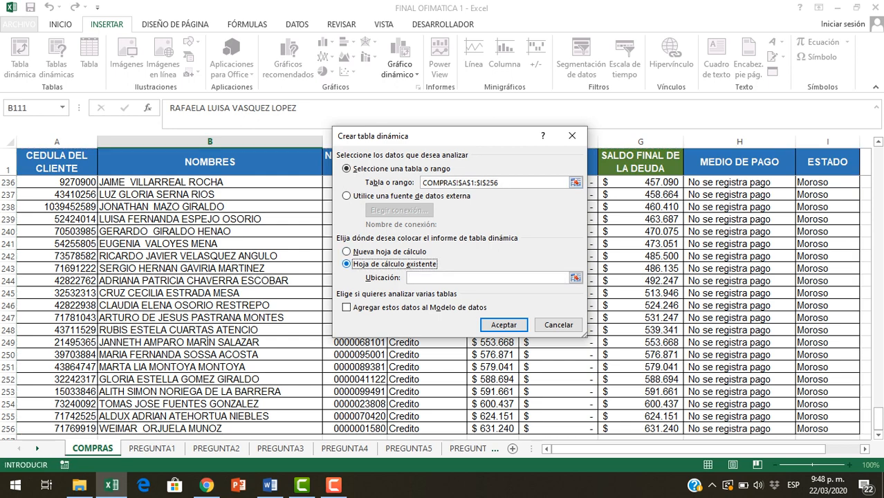
{"action": "left_click", "coordinate": [459, 277]}
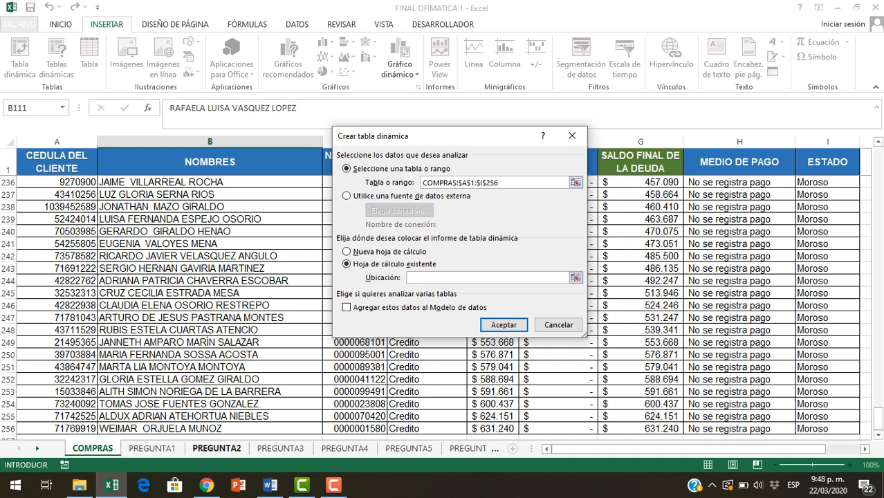
{"action": "left_click", "coordinate": [216, 448]}
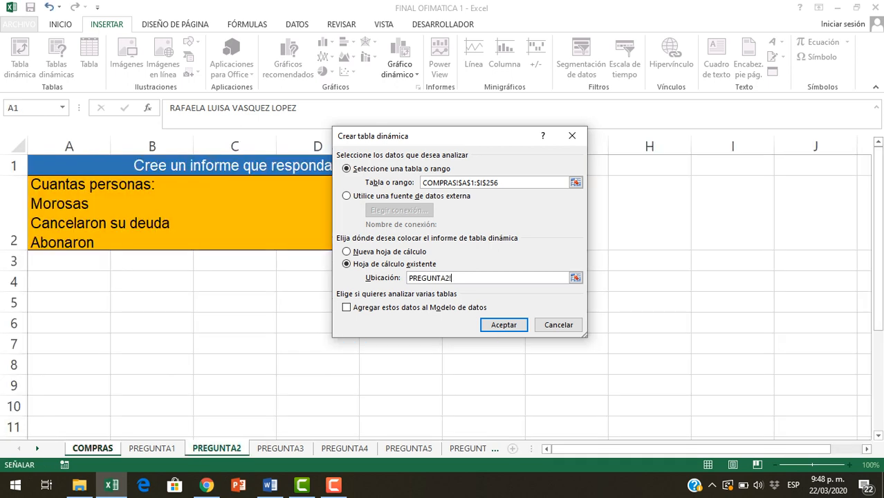
{"action": "left_click", "coordinate": [69, 302]}
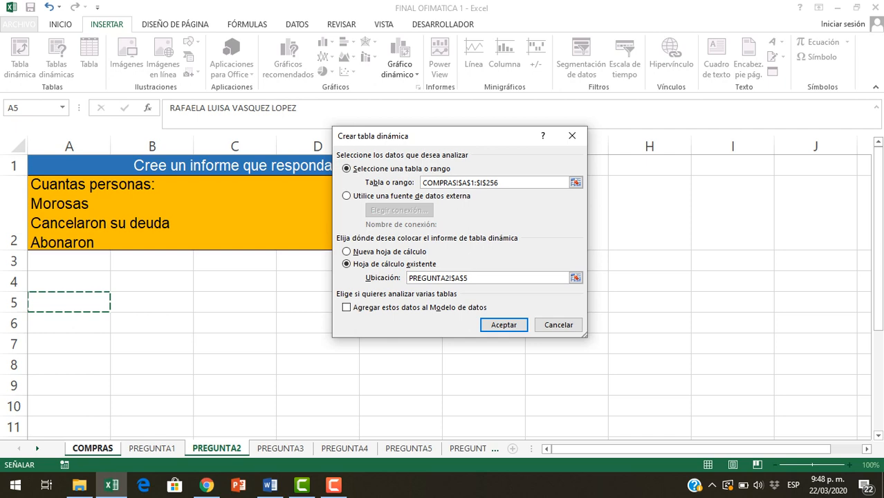
{"action": "left_click", "coordinate": [503, 324]}
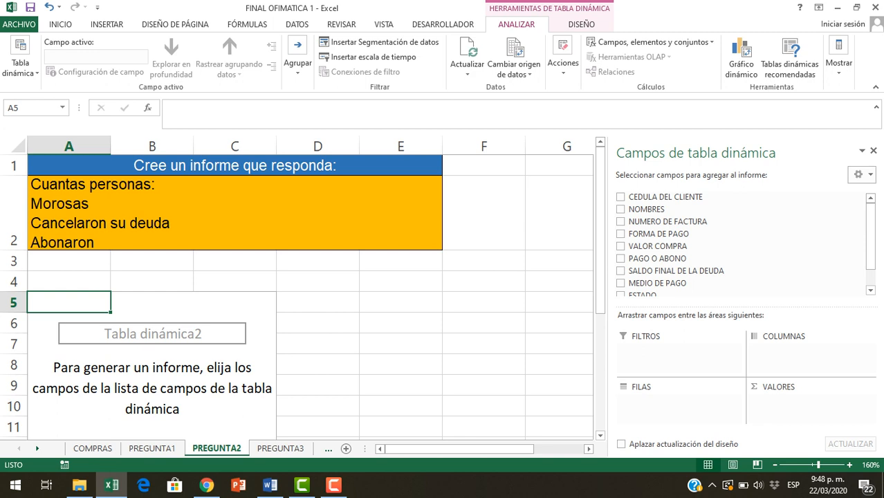
Add the ESTADO field to the rows of the pivot table on the PREGUNTA2 sheet
{"action": "left_click", "coordinate": [234, 213]}
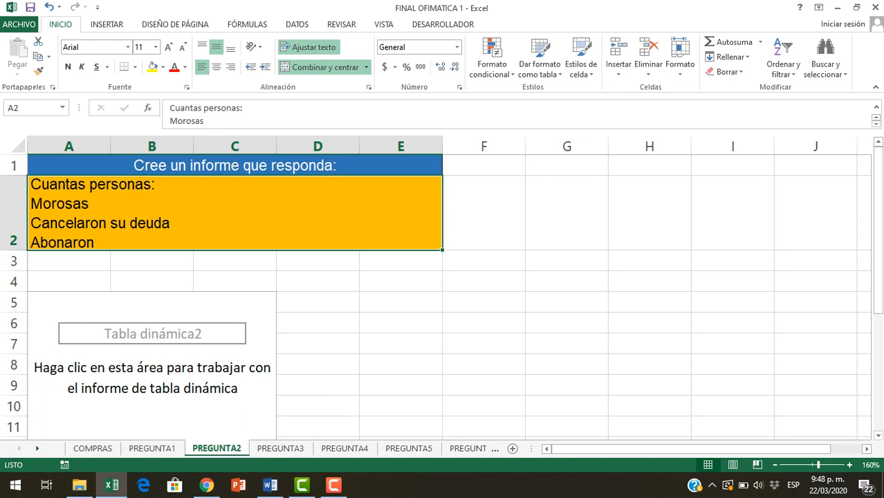
{"action": "left_click", "coordinate": [151, 302]}
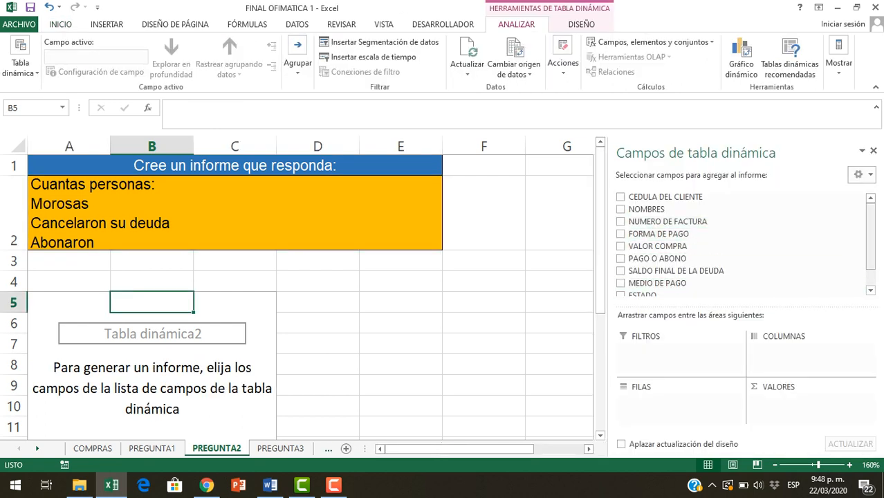
{"action": "scroll", "coordinate": [733, 272], "scroll_direction": "down", "scroll_amount": 1}
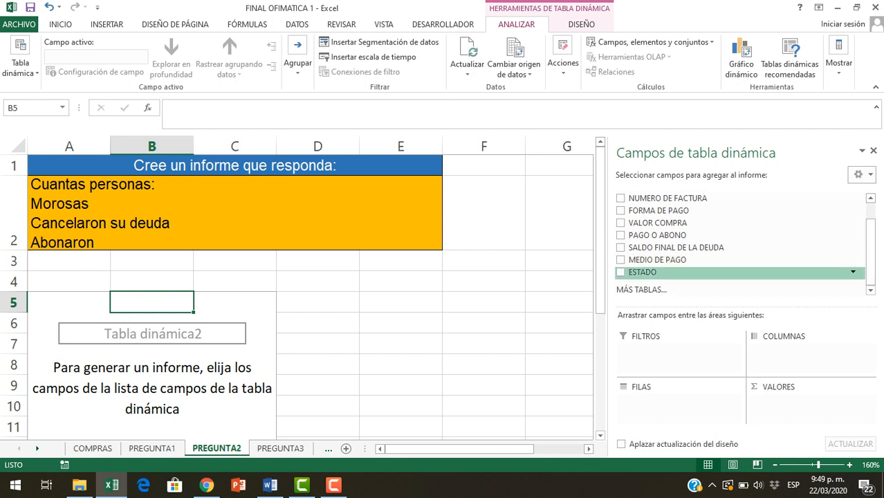
{"action": "left_click_drag", "start_coordinate": [643, 272], "coordinate": [674, 401]}
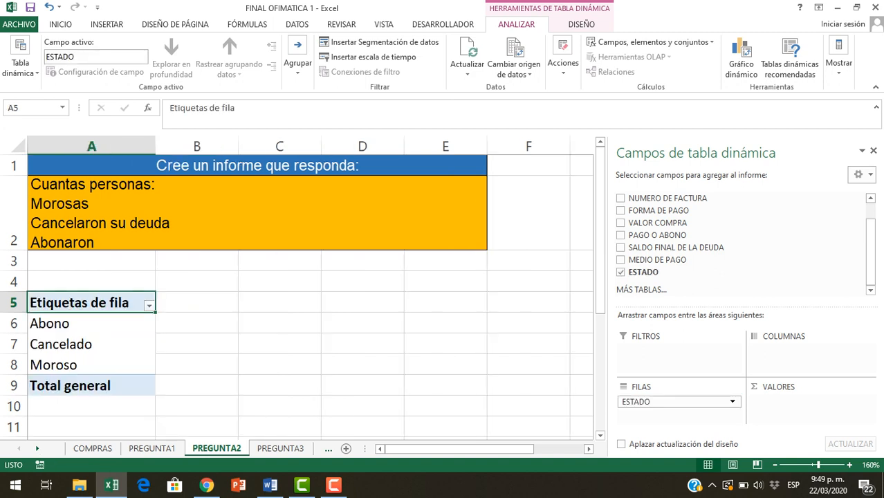
Review the ESTADO row labels and add the NOMBRES field to the pivot table's values as a count
{"action": "left_click", "coordinate": [70, 322]}
{"action": "left_click", "coordinate": [70, 343]}
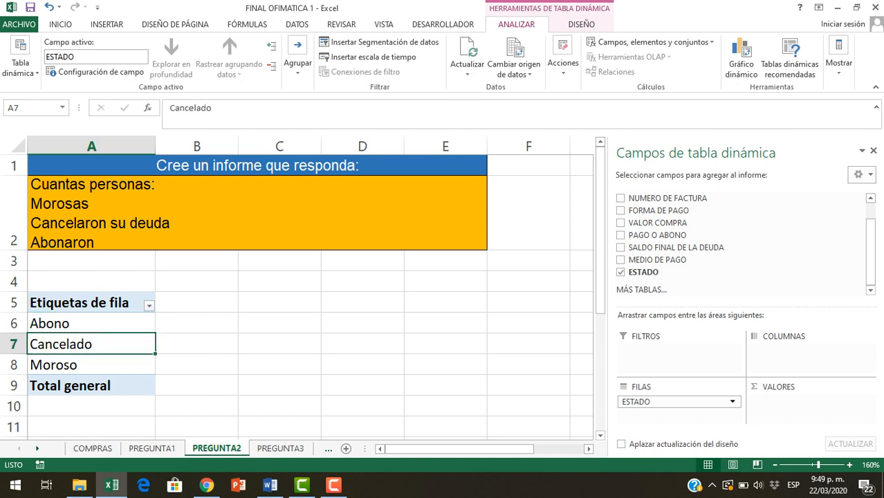
{"action": "left_click_drag", "start_coordinate": [79, 364], "coordinate": [79, 323]}
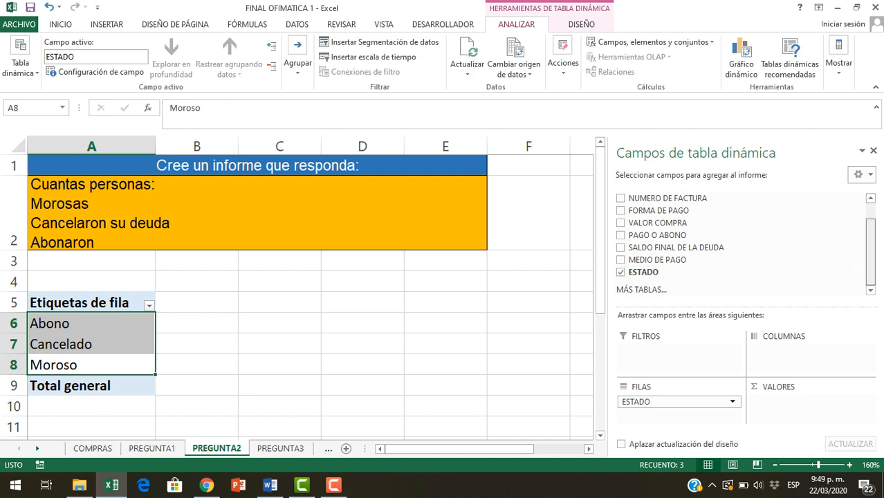
{"action": "left_click_drag", "start_coordinate": [871, 251], "coordinate": [870, 234]}
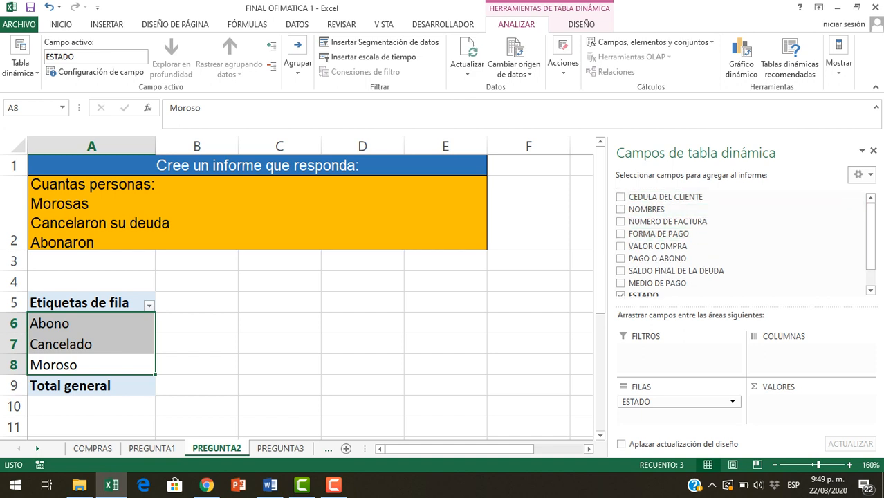
{"action": "left_click_drag", "start_coordinate": [647, 209], "coordinate": [795, 408]}
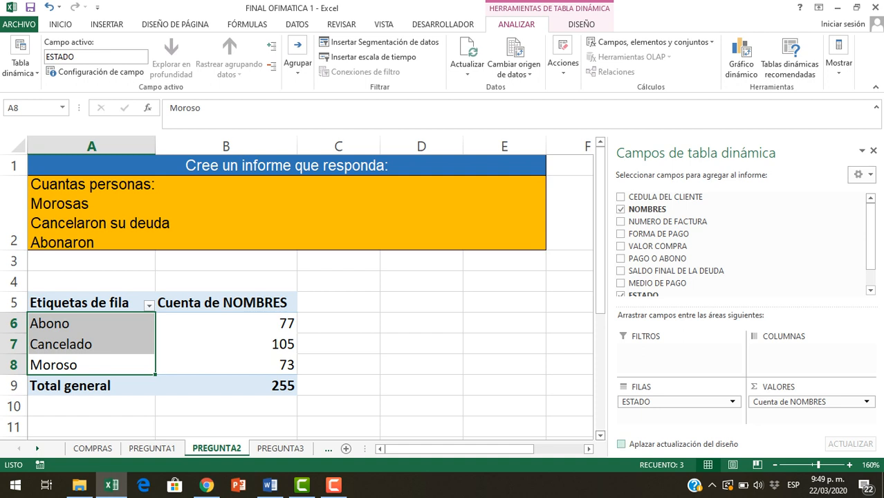
{"action": "left_click", "coordinate": [334, 485]}
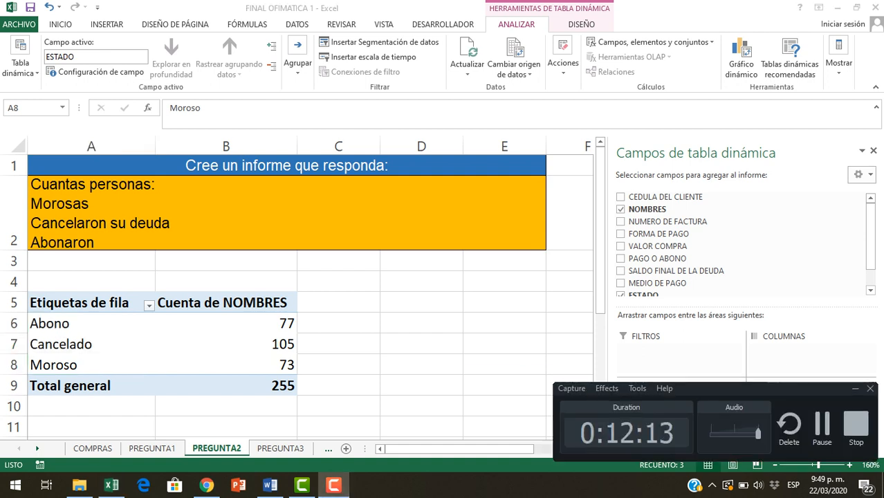
{"action": "left_click", "coordinate": [822, 426]}
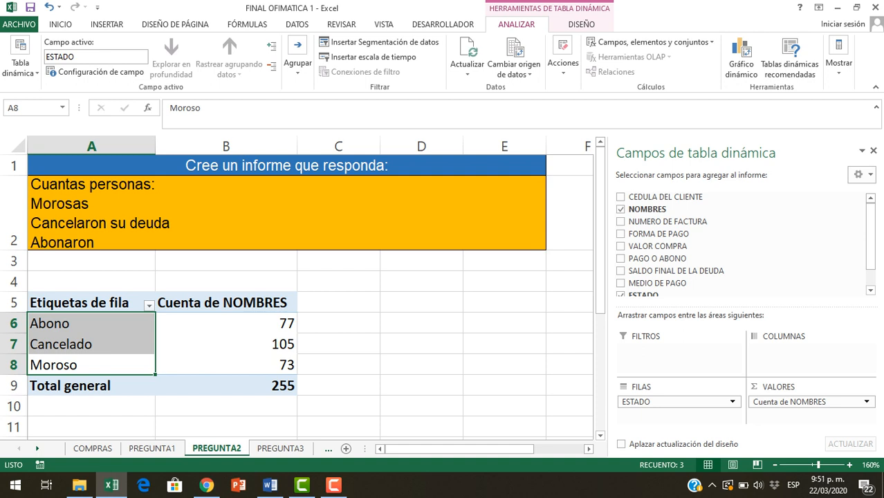
{"action": "left_click", "coordinate": [338, 324]}
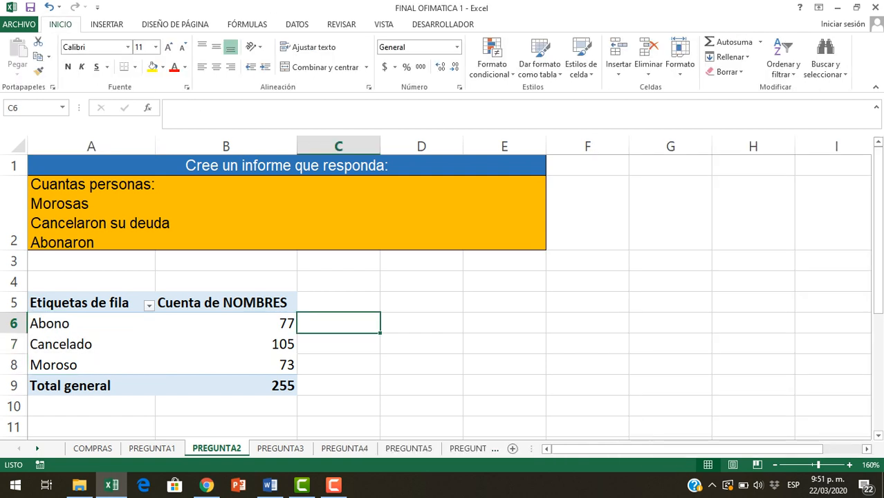
{"action": "left_click", "coordinate": [223, 342]}
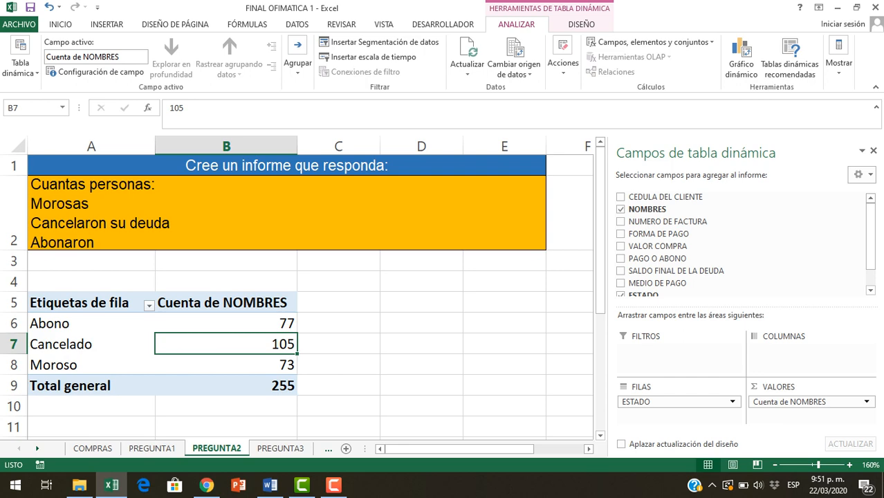
{"action": "left_click", "coordinate": [333, 486]}
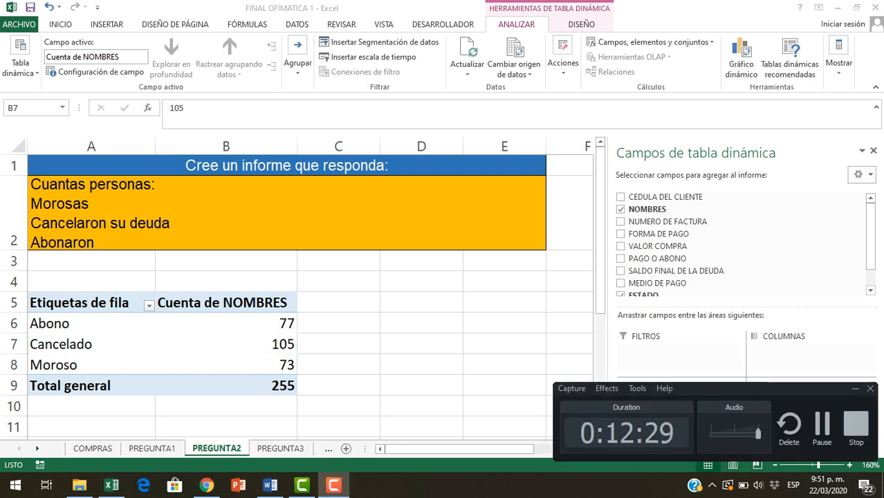